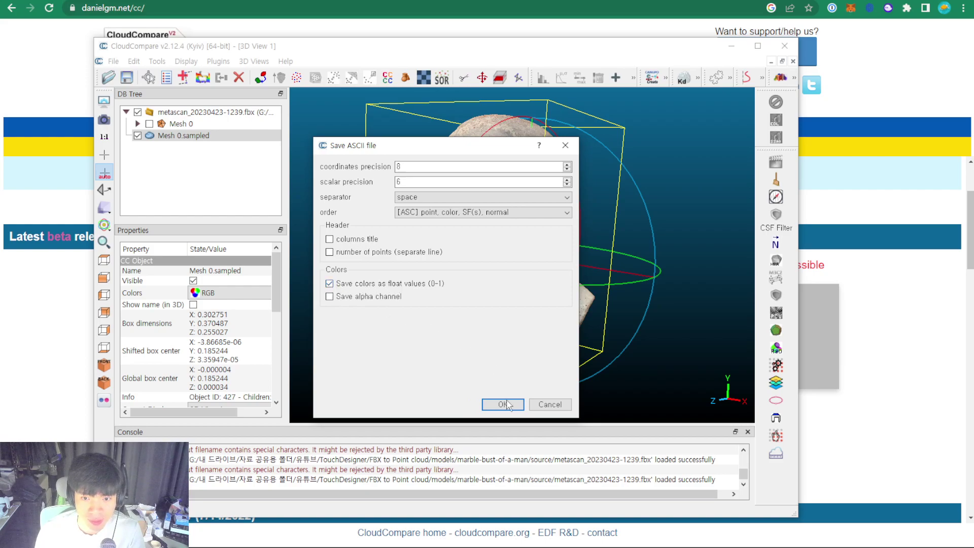
Step: Save the sampled point cloud as the ASCII file Head.txt and locate it in the marble-bust-of-a-man folder in File Explorer
click(490, 405)
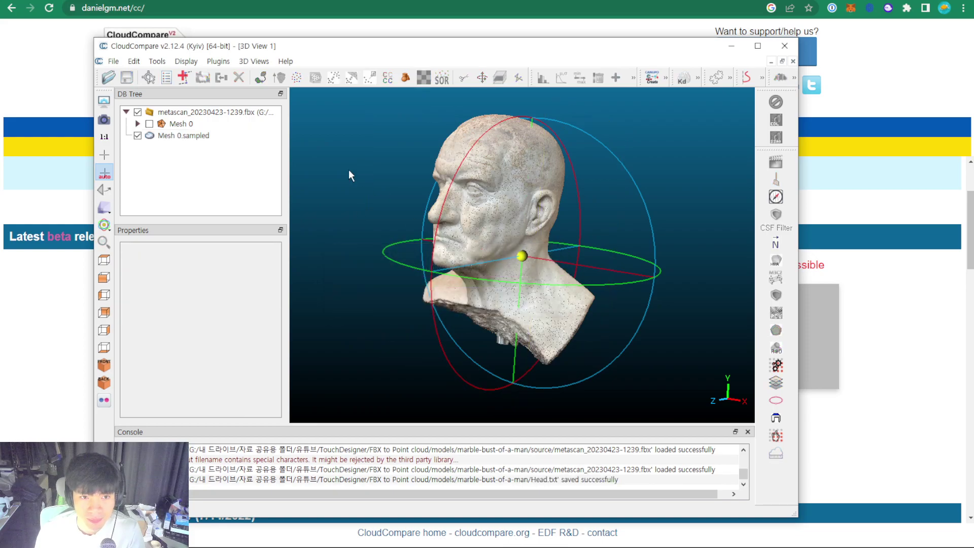
key(alt+Tab)
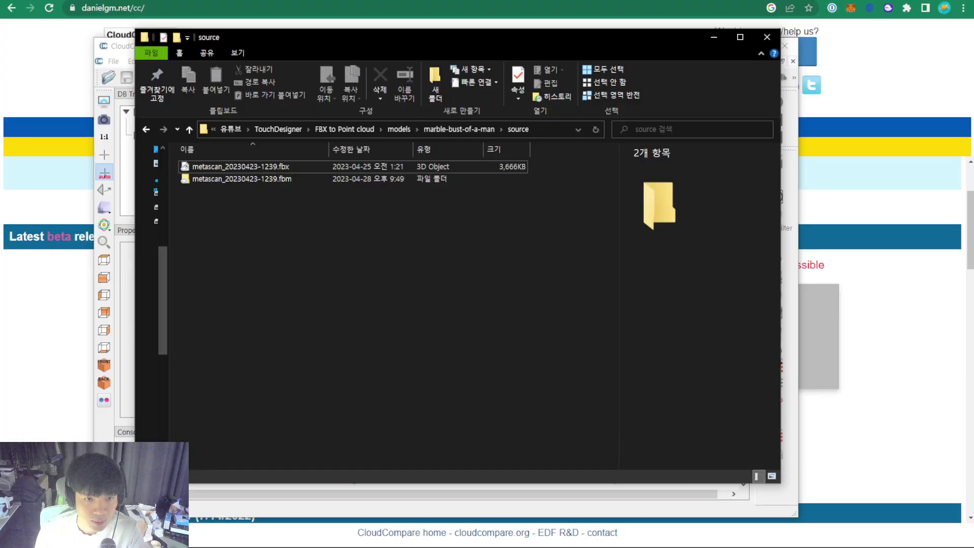
click(400, 130)
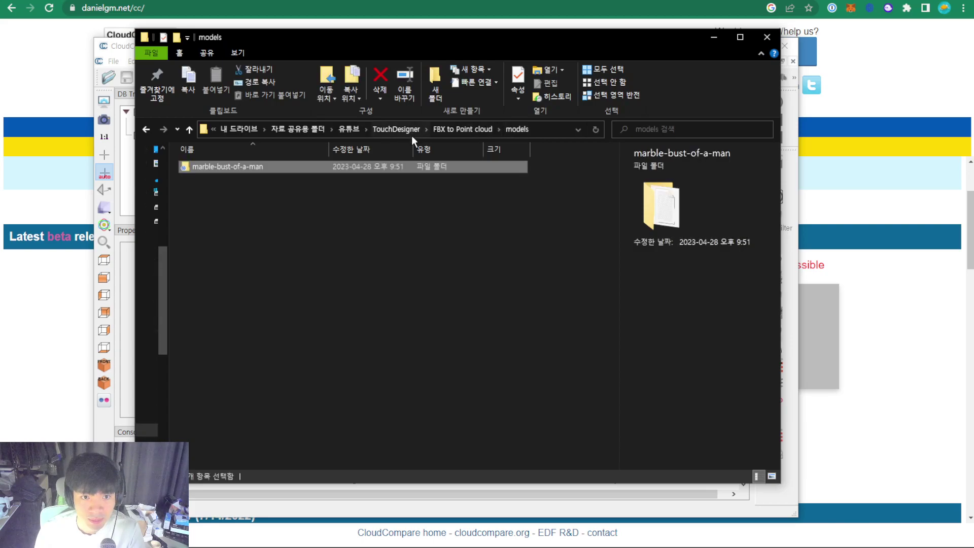
click(434, 131)
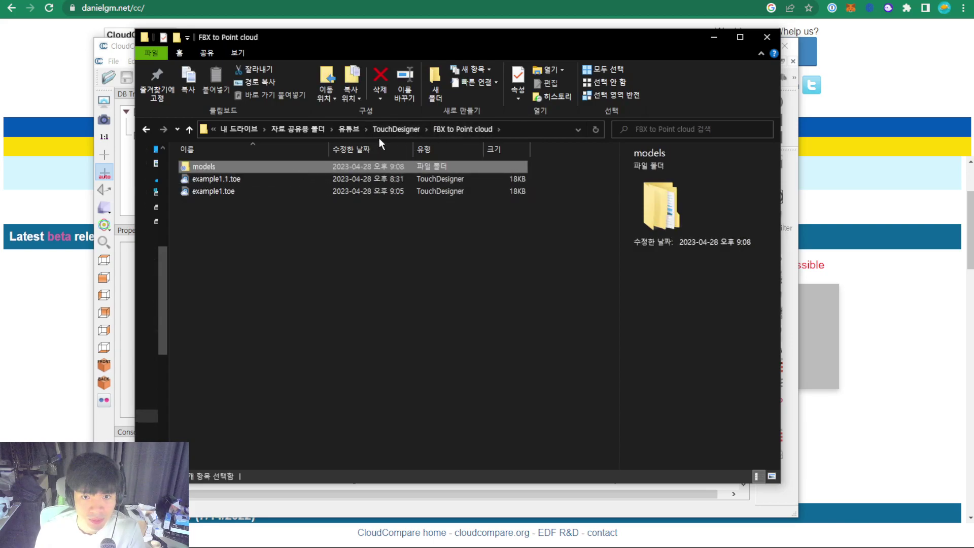
double_click(256, 166)
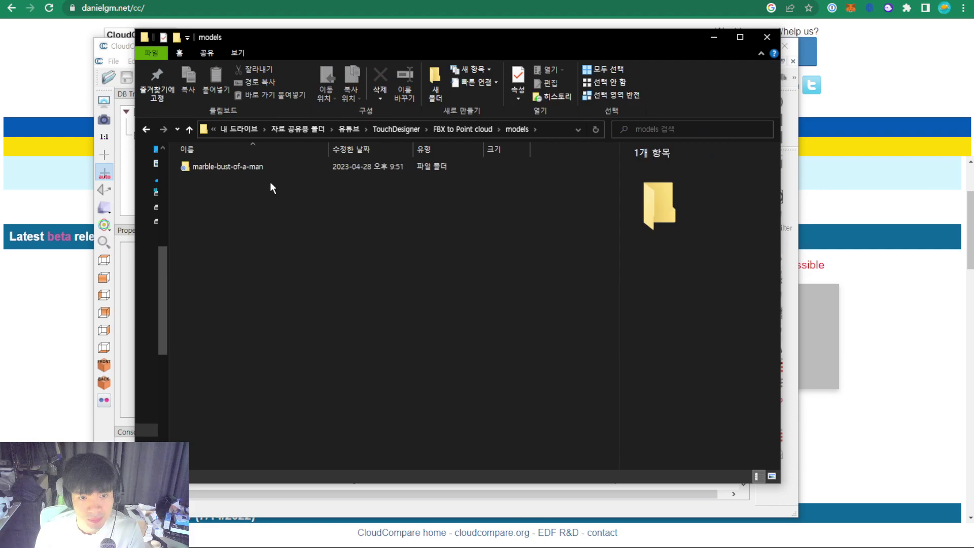
double_click(245, 166)
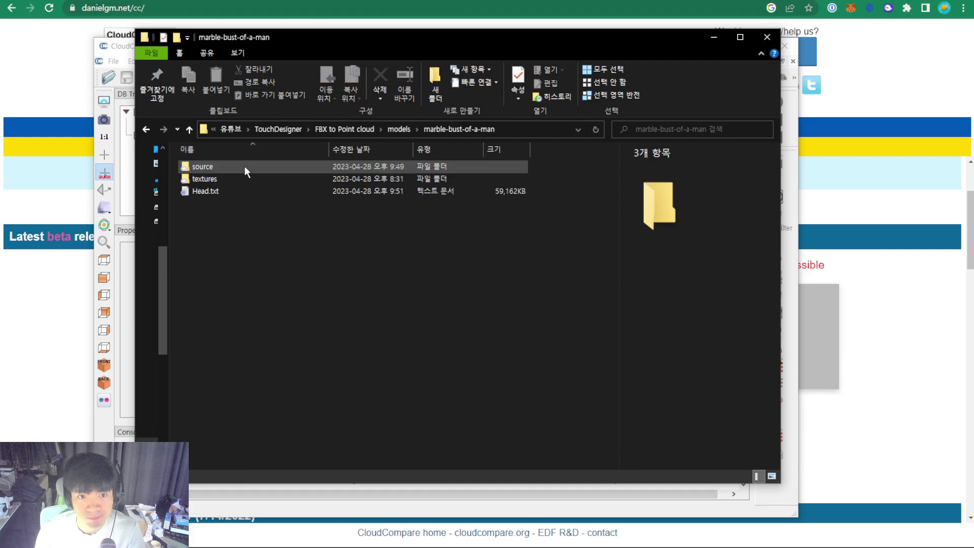
click(208, 194)
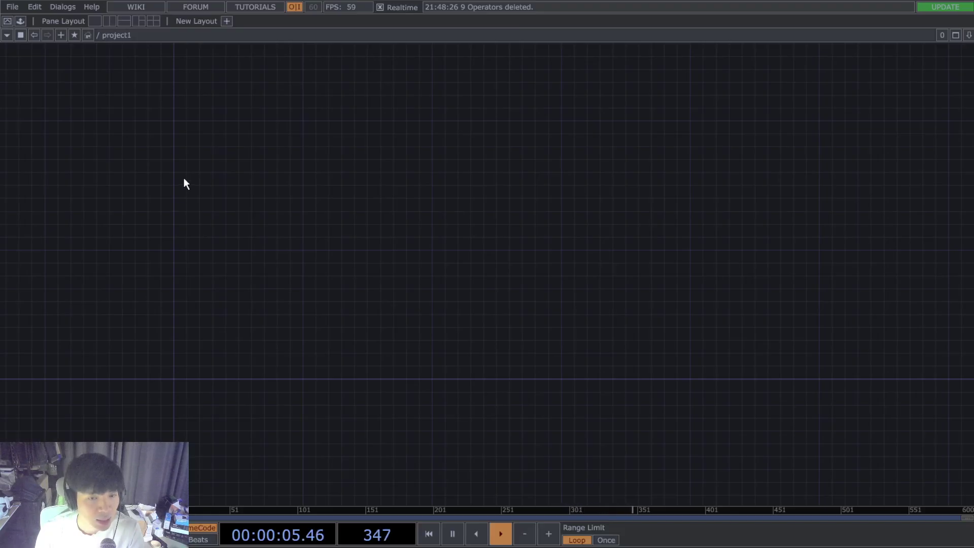
Step: Switch to TouchDesigner and place a Point File In TOP in the empty project1 network
key(Tab)
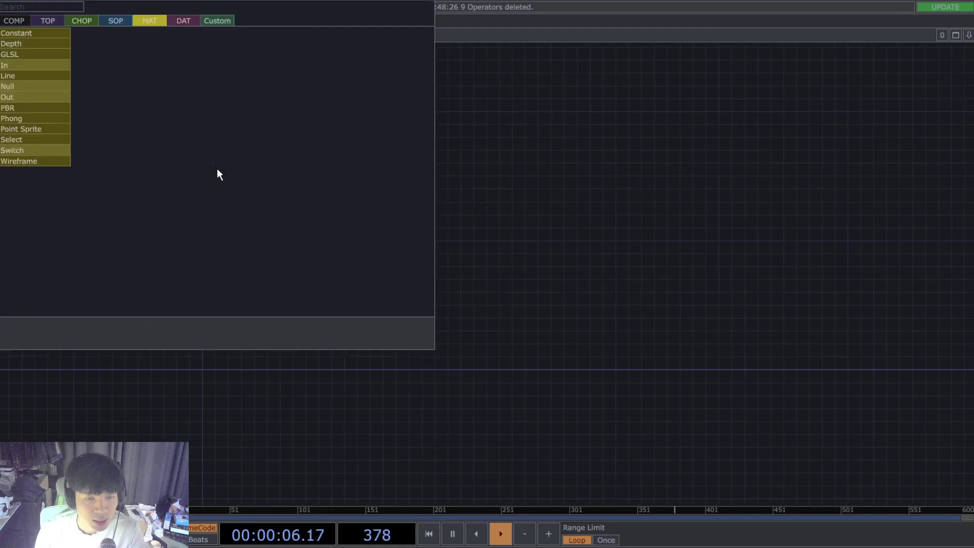
click(54, 22)
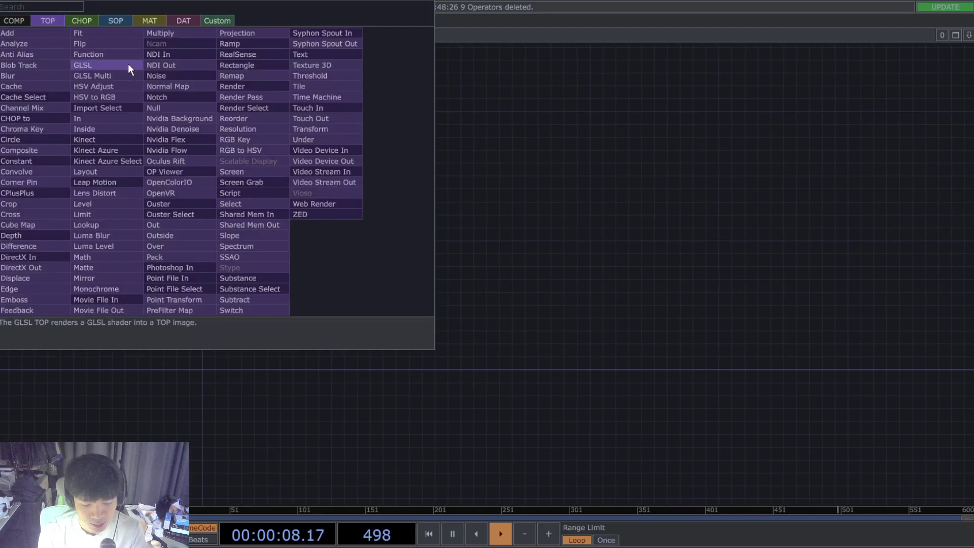
text(poin)
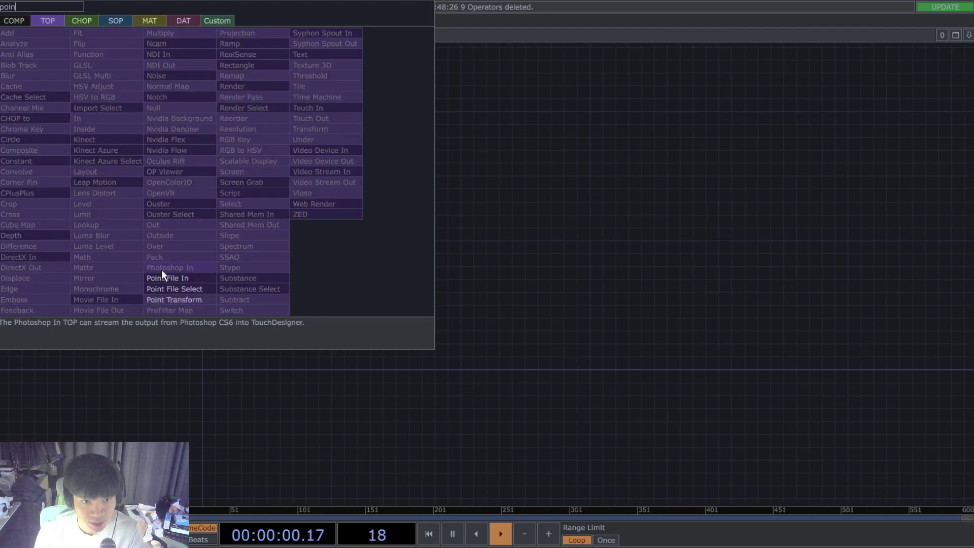
click(179, 278)
click(237, 292)
scroll(229, 366, up, 5)
drag(284, 140, 306, 207)
drag(272, 125, 175, 350)
Step: Load Head.txt from the models/marble-bust-of-a-man folder into the Point File In TOP
key(p)
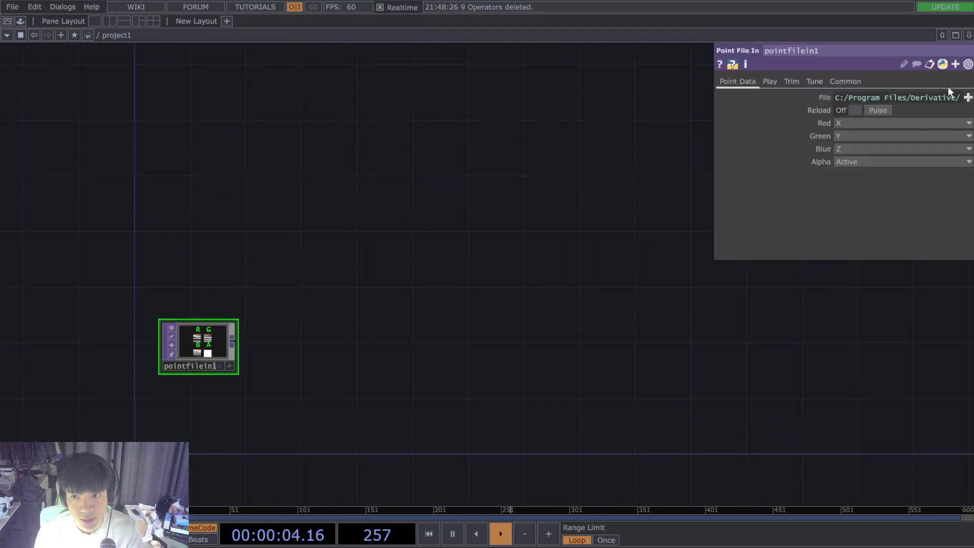
click(967, 97)
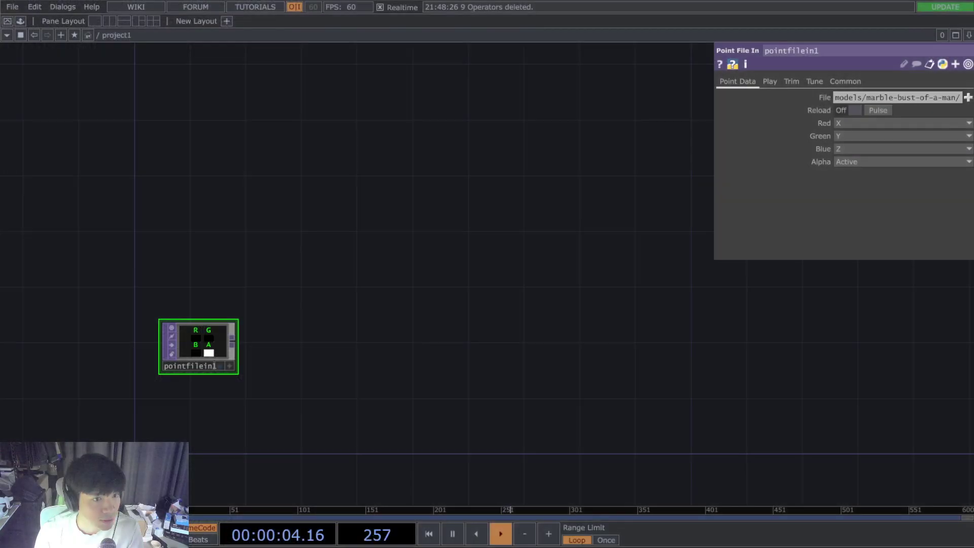
scroll(233, 398, up, 5)
scroll(168, 376, up, 3)
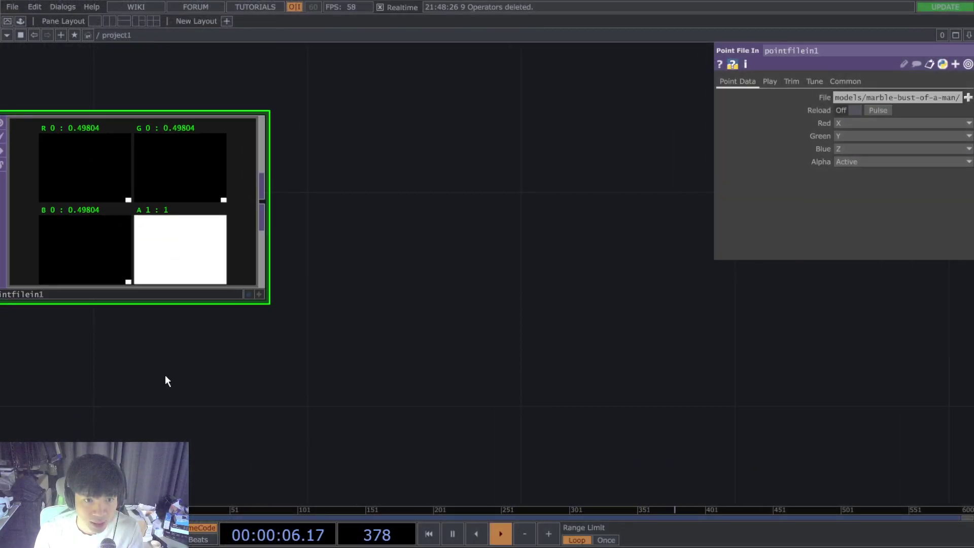
drag(166, 375, 307, 385)
scroll(333, 382, down, 3)
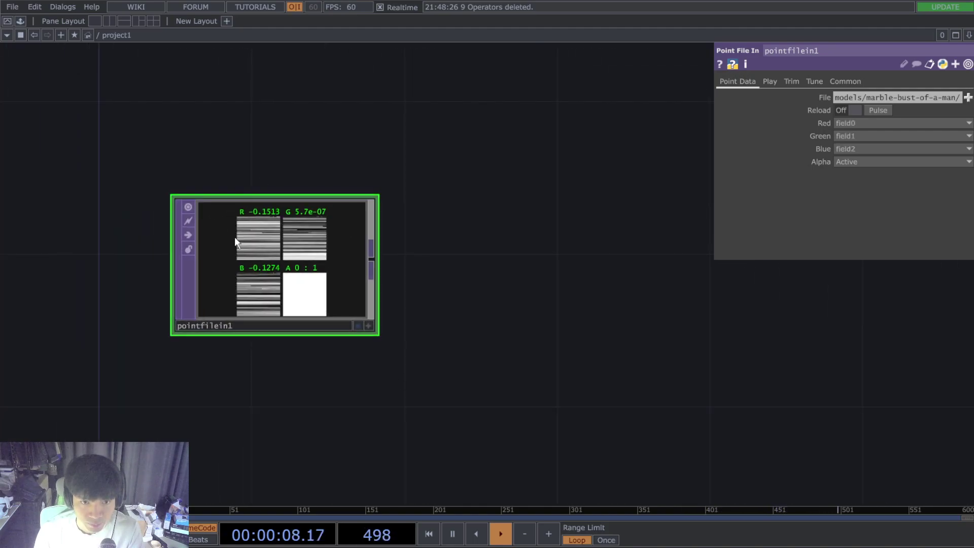
Step: Connect a Null TOP to the output of pointfilein1 and name it pos
drag(628, 330, 499, 339)
key(alt+n)
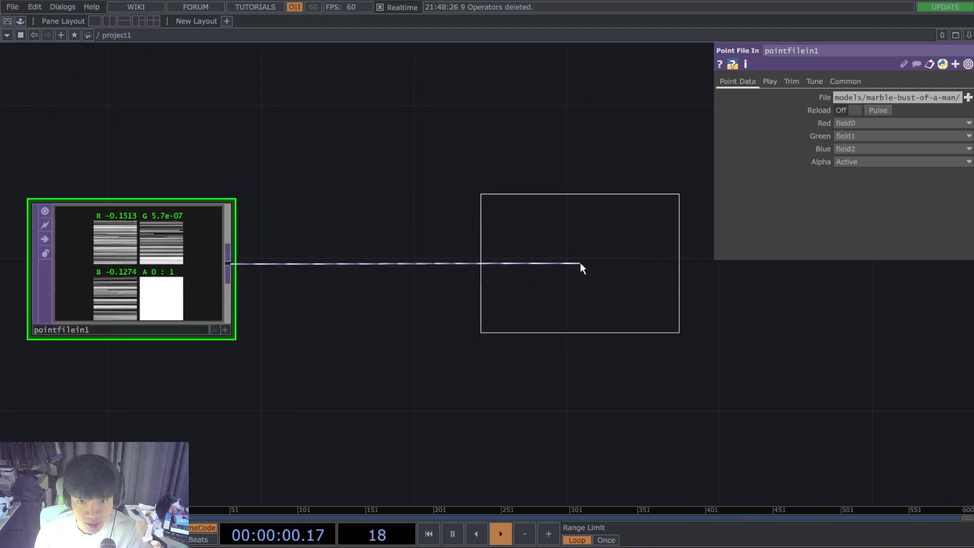
click(579, 263)
drag(589, 272, 605, 338)
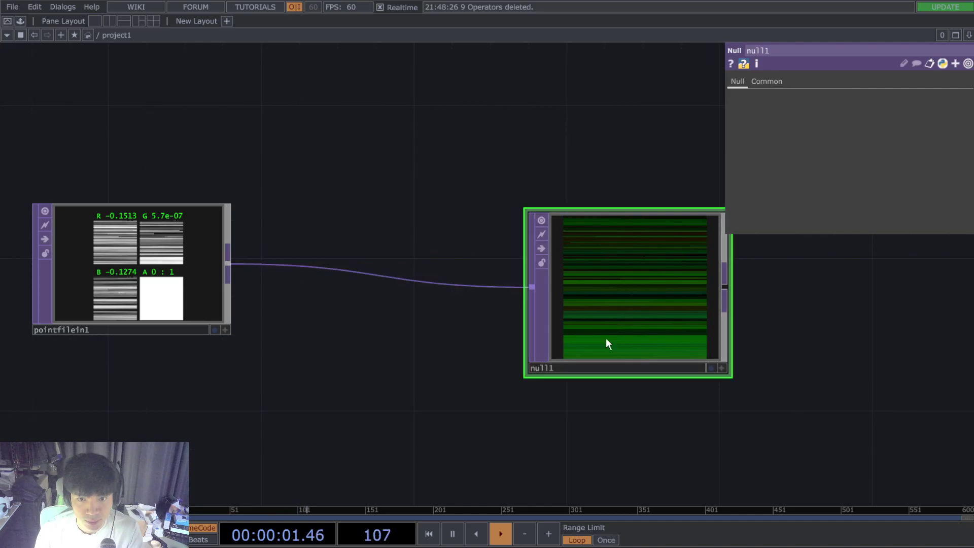
click(590, 368)
text(pos)
key(Return)
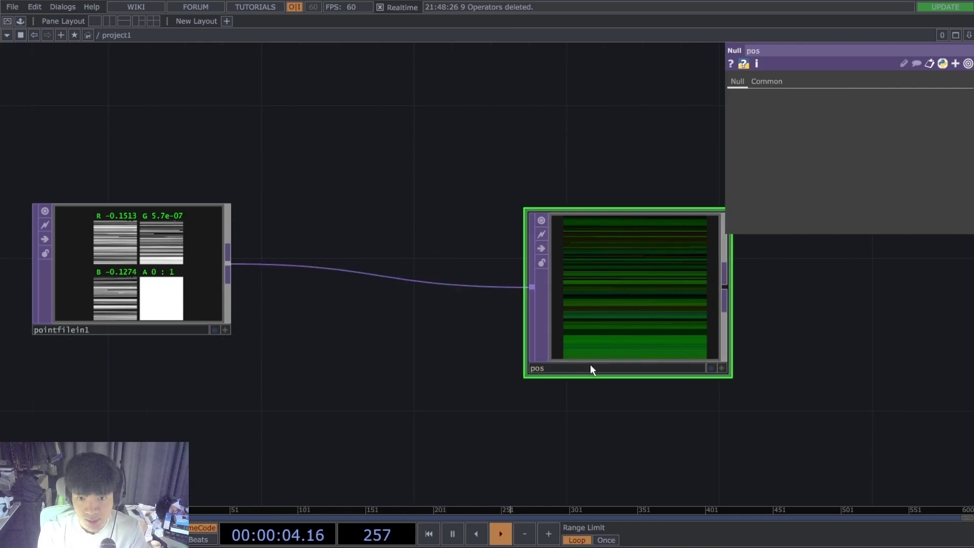
drag(606, 338, 645, 300)
Step: Place a Point File Select TOP below pointfilein1 and set pointfilein1 as its Point File In TOP
drag(302, 417, 515, 310)
key(Tab)
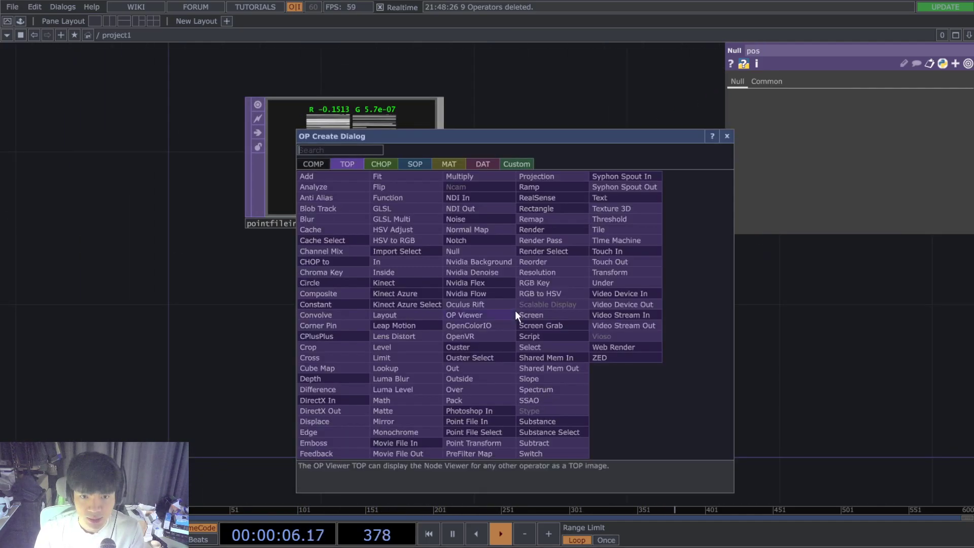
text(poin)
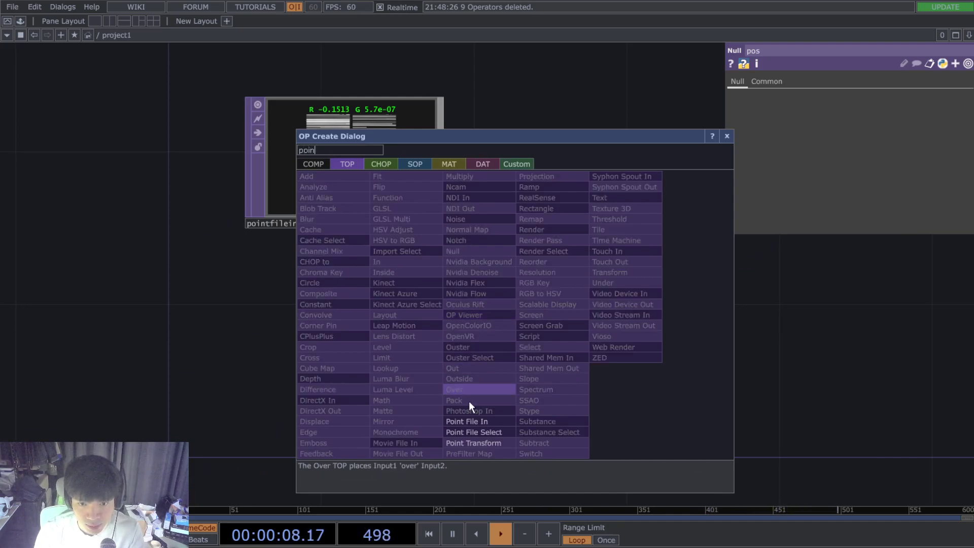
click(472, 432)
click(358, 398)
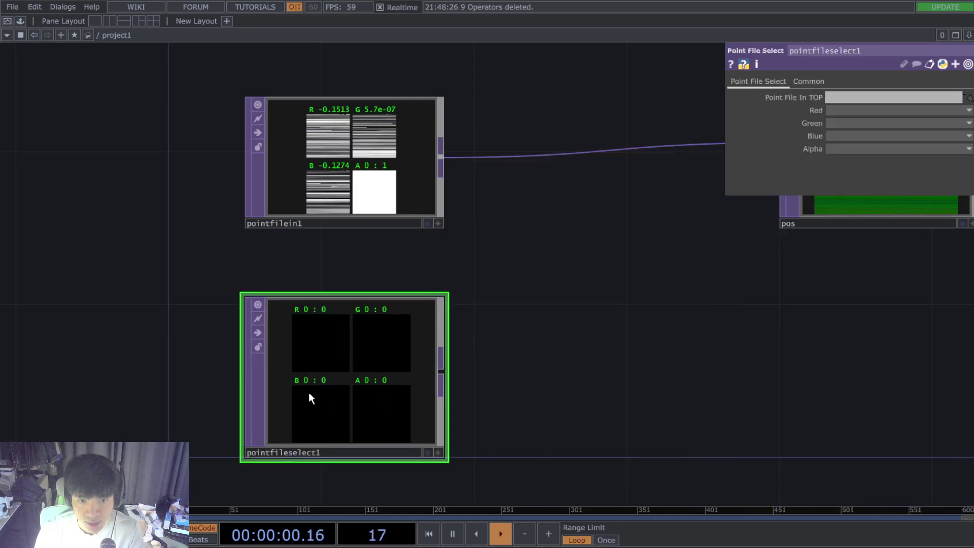
drag(320, 195, 325, 394)
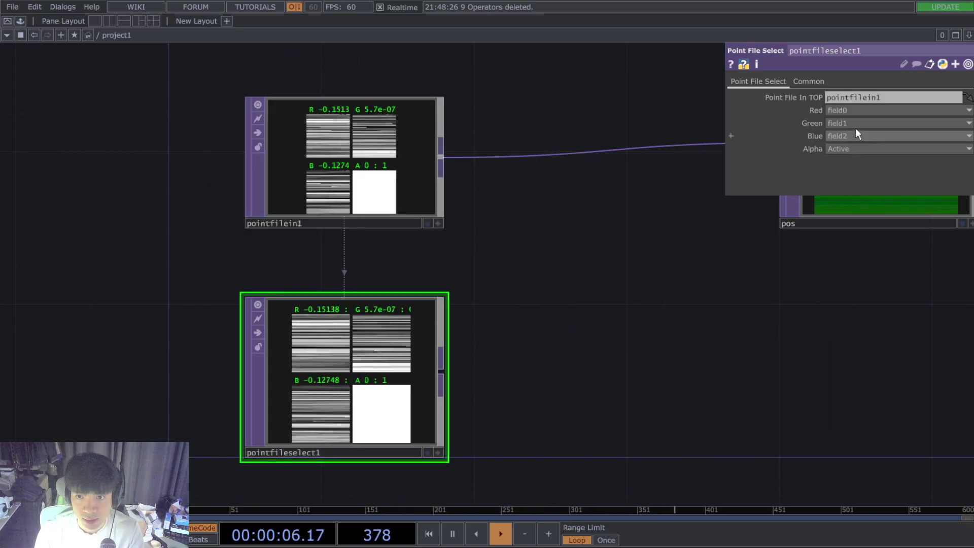
Step: Map the Point File Select channels to field3 for Red, field4 for Green and field5 for Blue
click(852, 110)
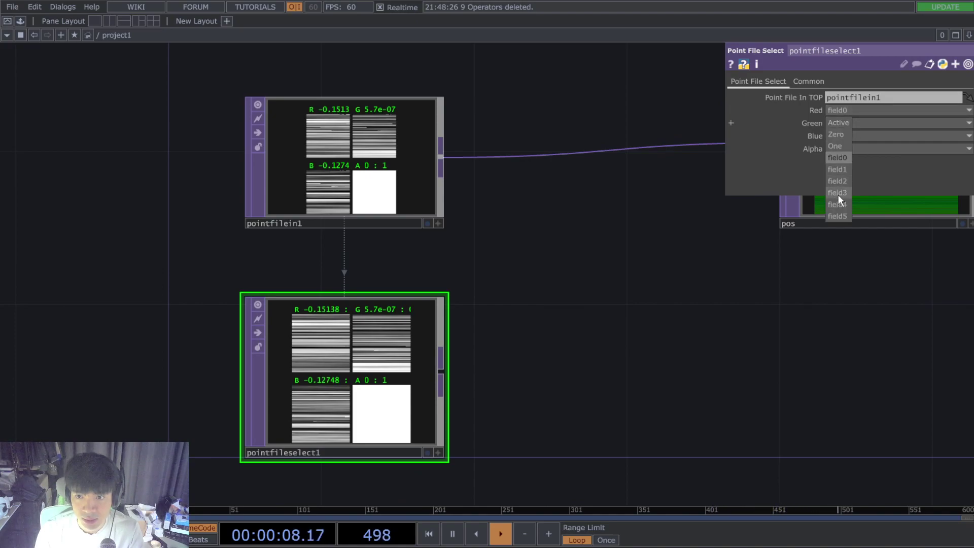
click(838, 192)
click(847, 124)
click(836, 205)
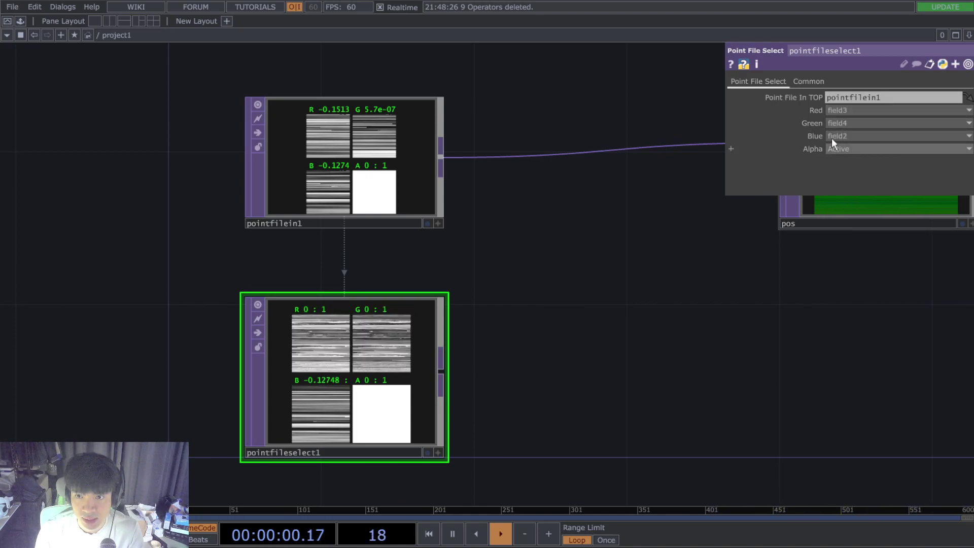
click(836, 149)
click(840, 238)
Step: Connect a Null TOP to the output of pointfileselect1 and name it color
drag(704, 362, 588, 304)
middle_drag(490, 284, 351, 315)
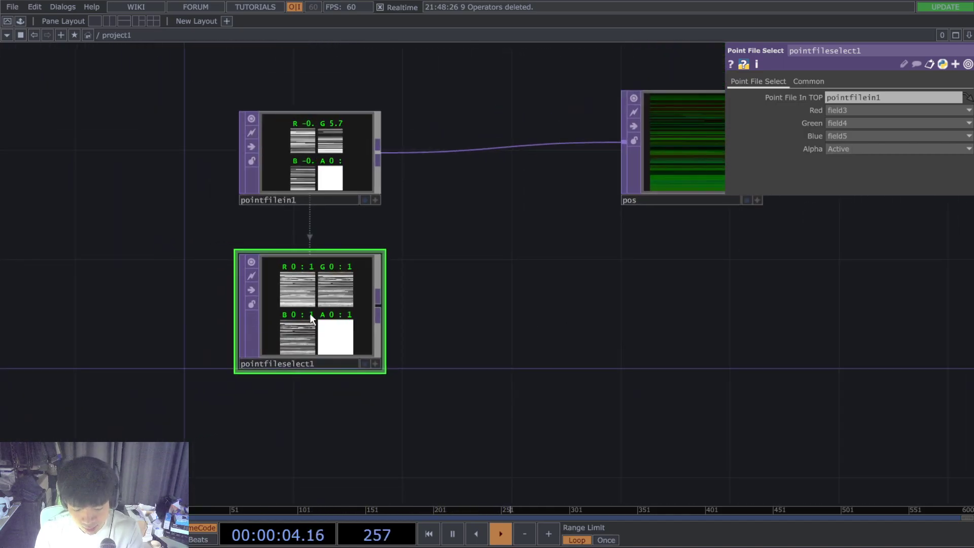
key(space)
click(378, 305)
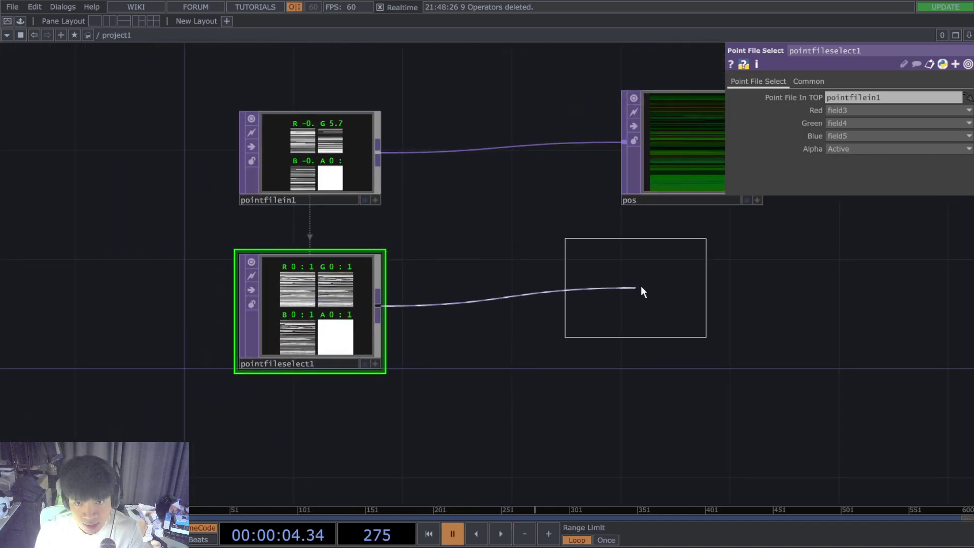
click(686, 302)
drag(837, 347, 422, 404)
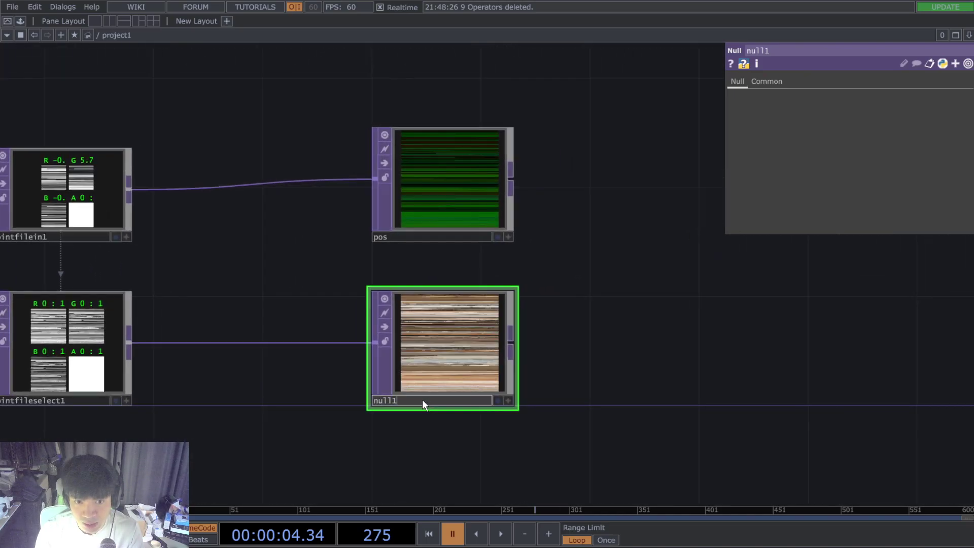
click(422, 400)
text(color)
key(Return)
Step: Place a Geometry COMP in the empty area beyond the pos and color nulls
scroll(663, 375, down, 1)
drag(662, 376, 467, 407)
scroll(465, 408, down, 2)
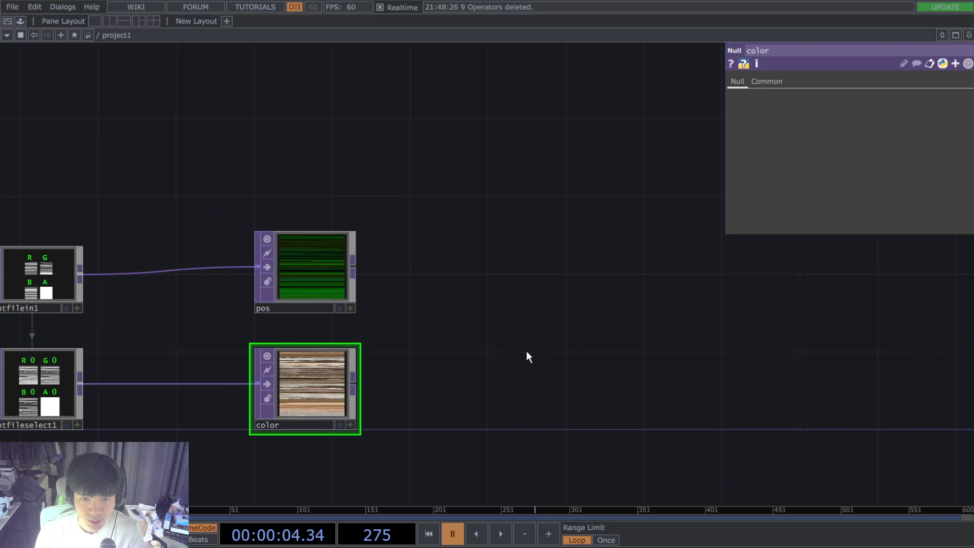
drag(679, 195, 266, 274)
key(Tab)
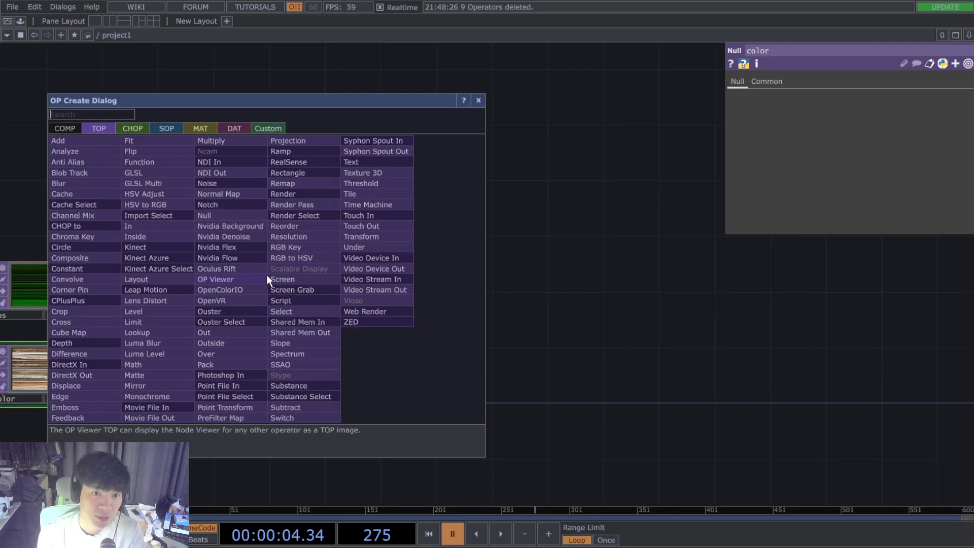
key(shift+Tab)
text(ge)
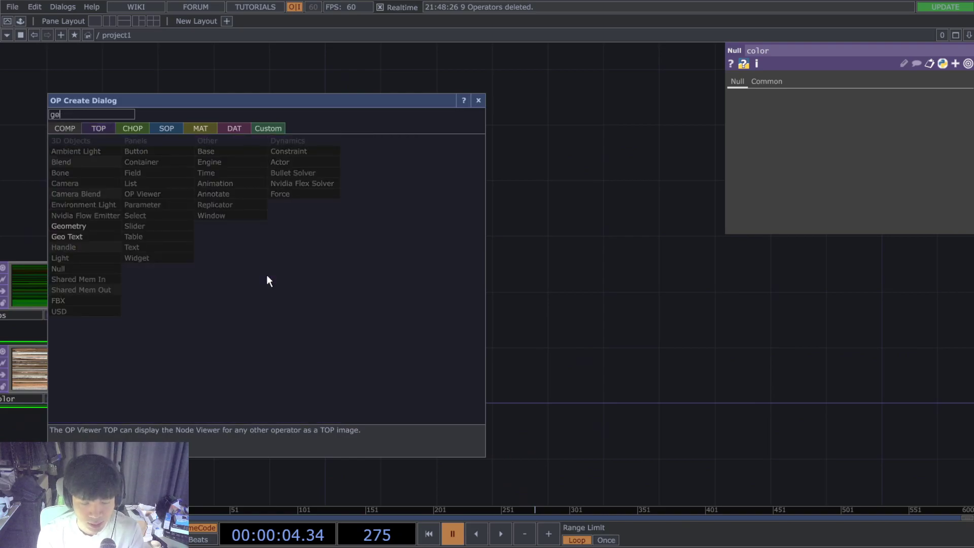
key(Return)
click(266, 275)
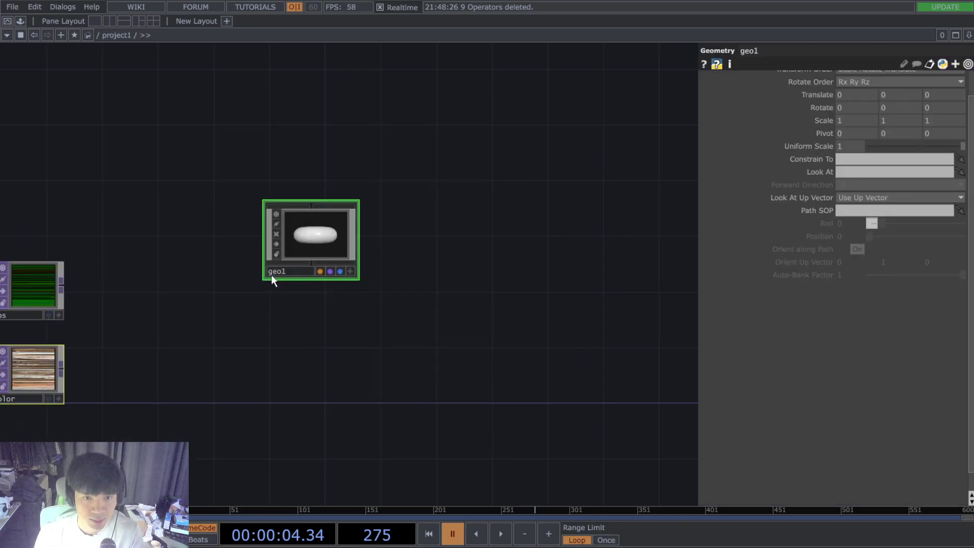
Step: Enter the geo1 component's network and delete its default torus
scroll(267, 276, up, 2)
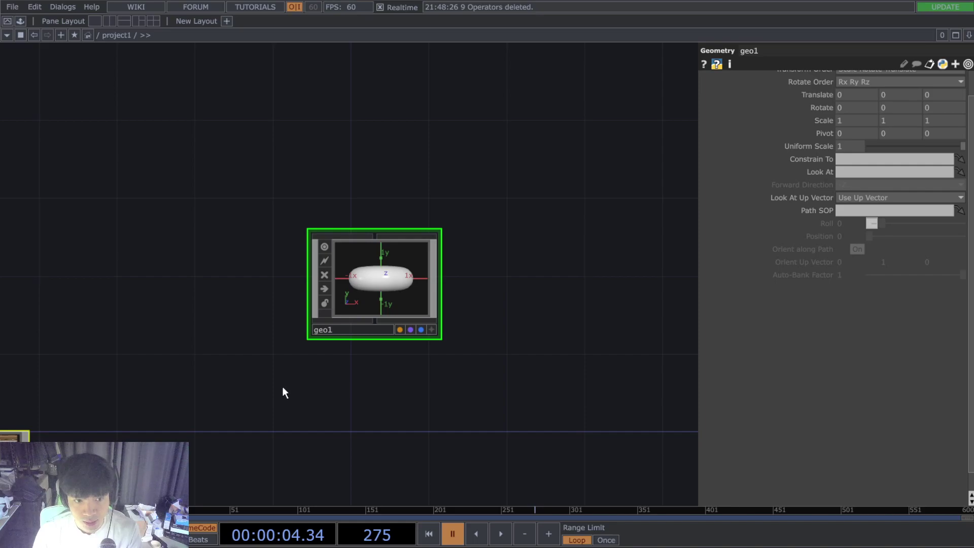
drag(282, 391, 445, 276)
drag(149, 335, 107, 273)
drag(540, 166, 385, 230)
scroll(419, 205, up, 3)
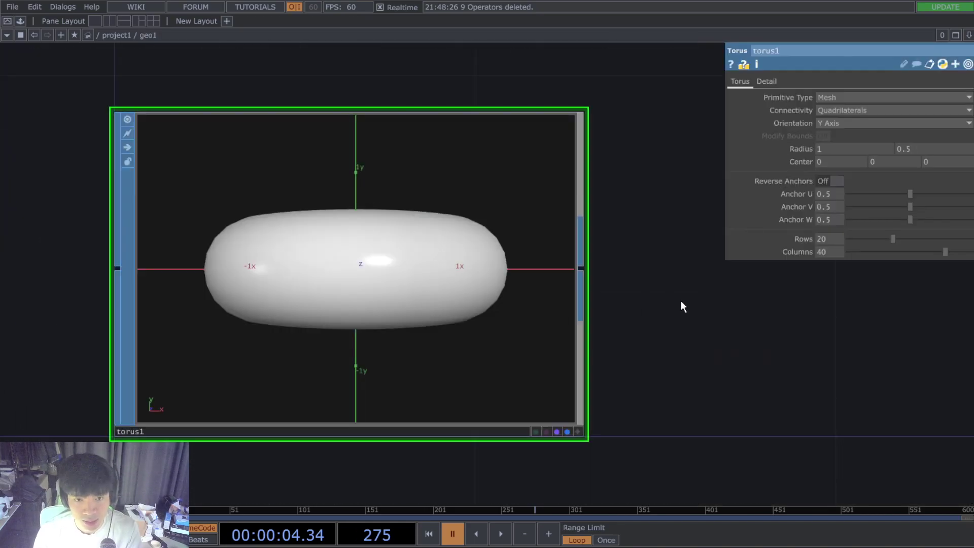
scroll(670, 309, down, 2)
key(Delete)
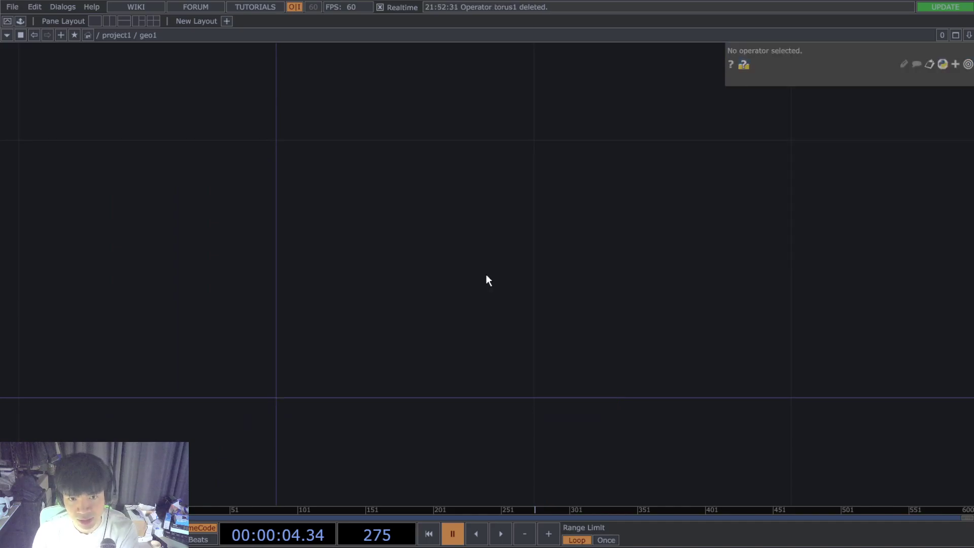
Step: Place an Add SOP in the empty geo1 network and turn on its Add Points option
key(Tab)
key(Tab)
key(Tab)
key(Tab)
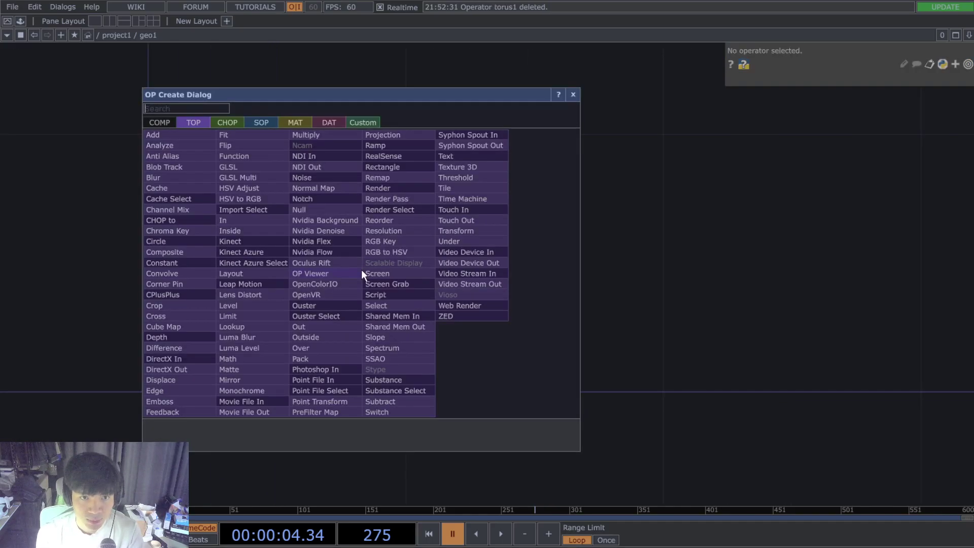
text(add)
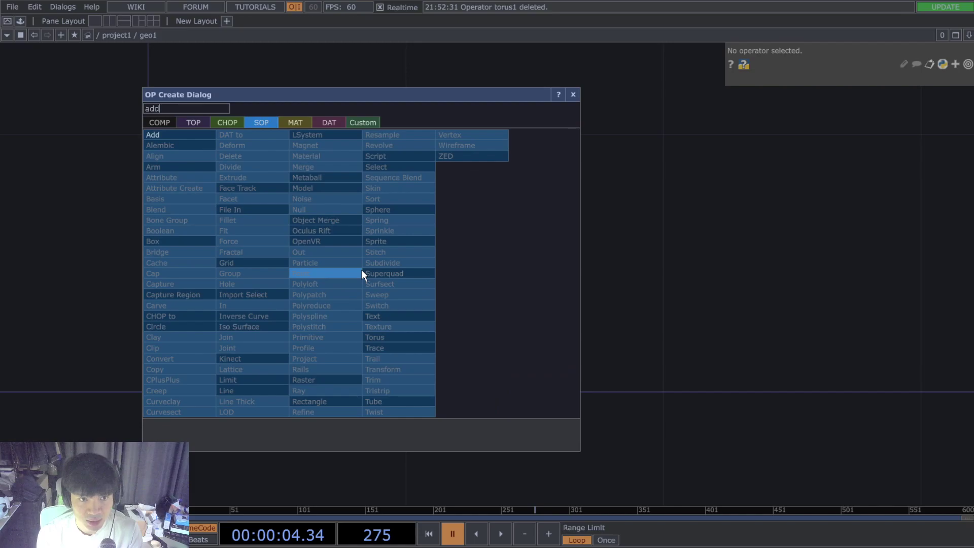
key(Return)
click(305, 272)
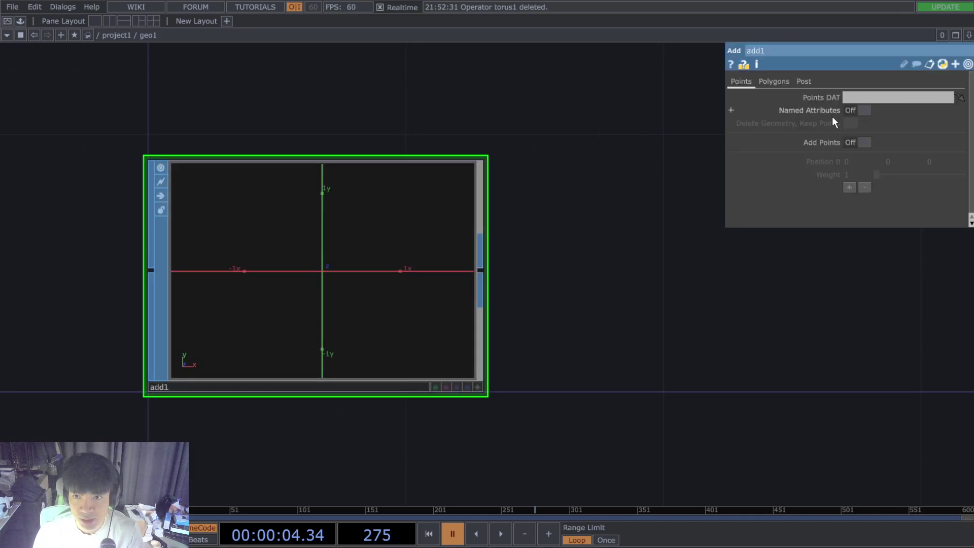
click(855, 142)
Step: Append a Convert SOP to the output of add1 and place it beside that node
drag(519, 318, 367, 307)
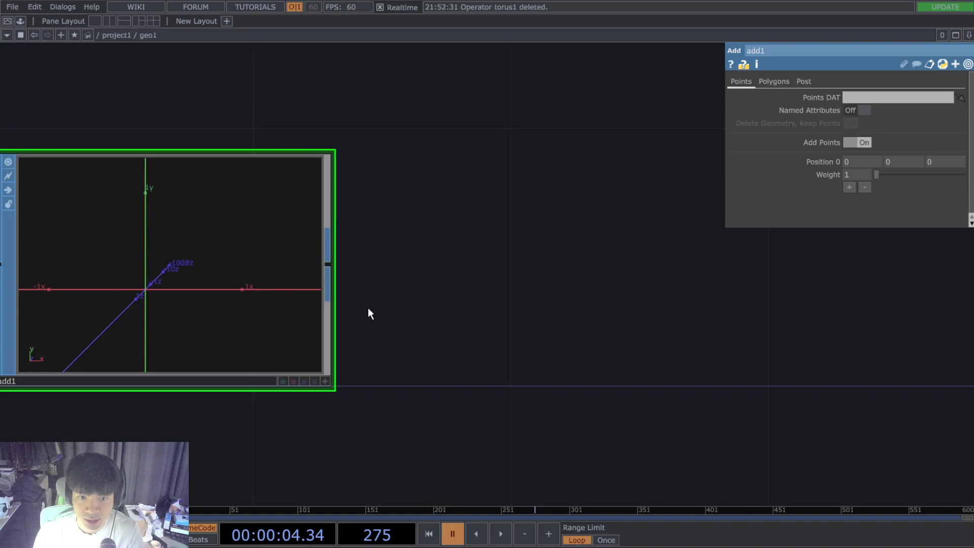
right_click(327, 266)
text(conve)
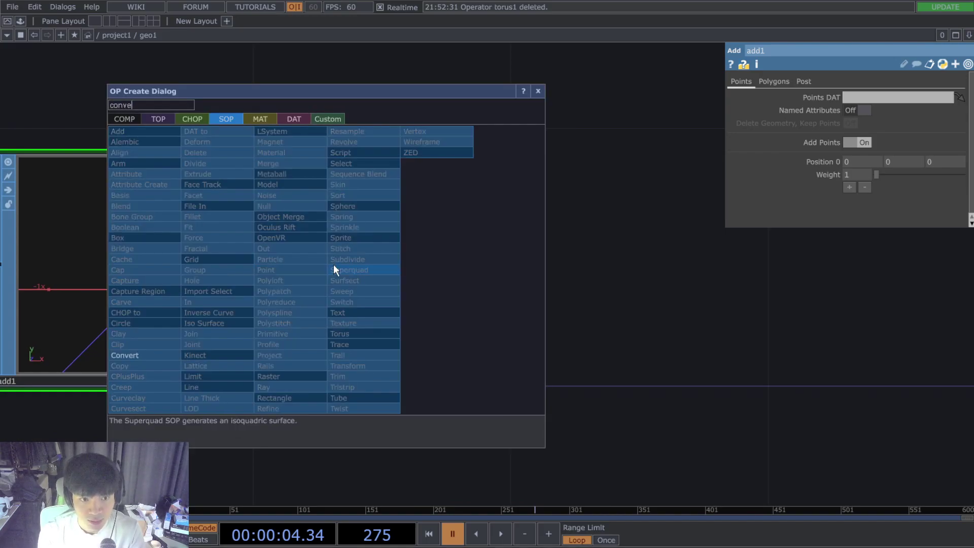
key(Return)
click(333, 264)
drag(422, 265, 606, 266)
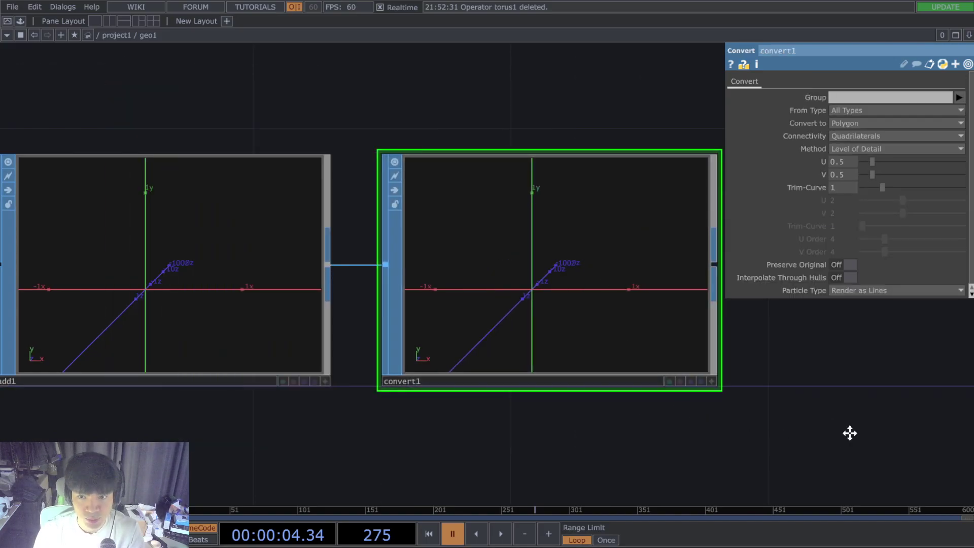
drag(856, 434, 767, 431)
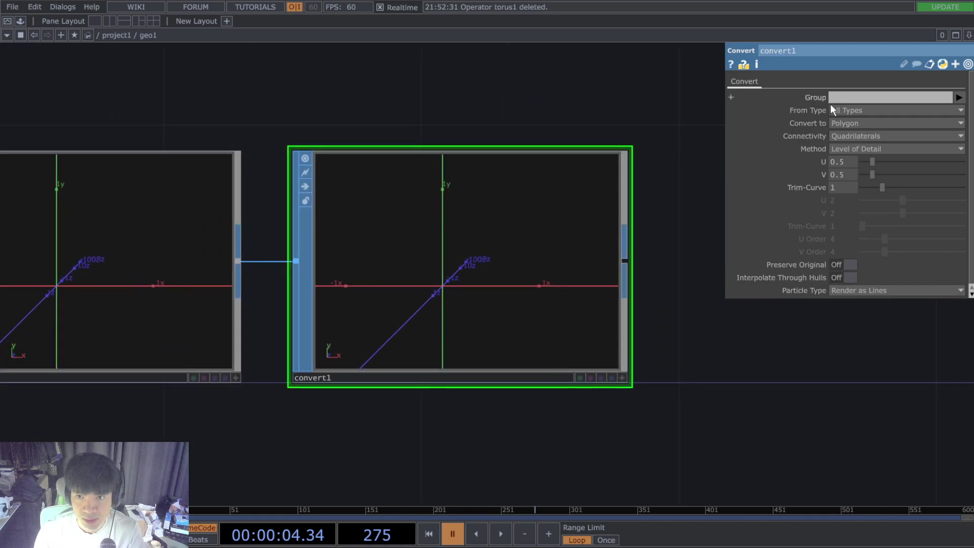
Step: Set convert1 to Particles Per Point with particle type Render as Point Sprites, and enable its render and display flags
click(846, 123)
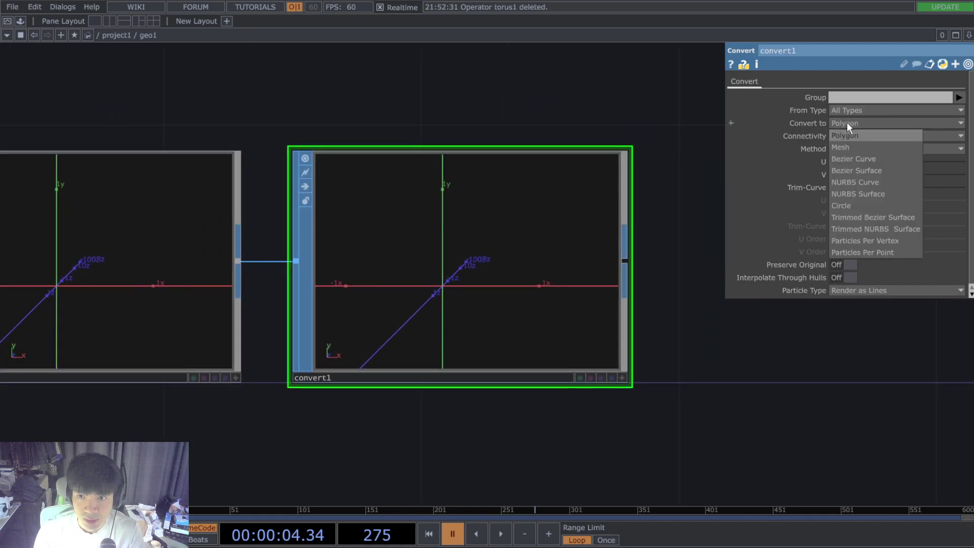
click(894, 252)
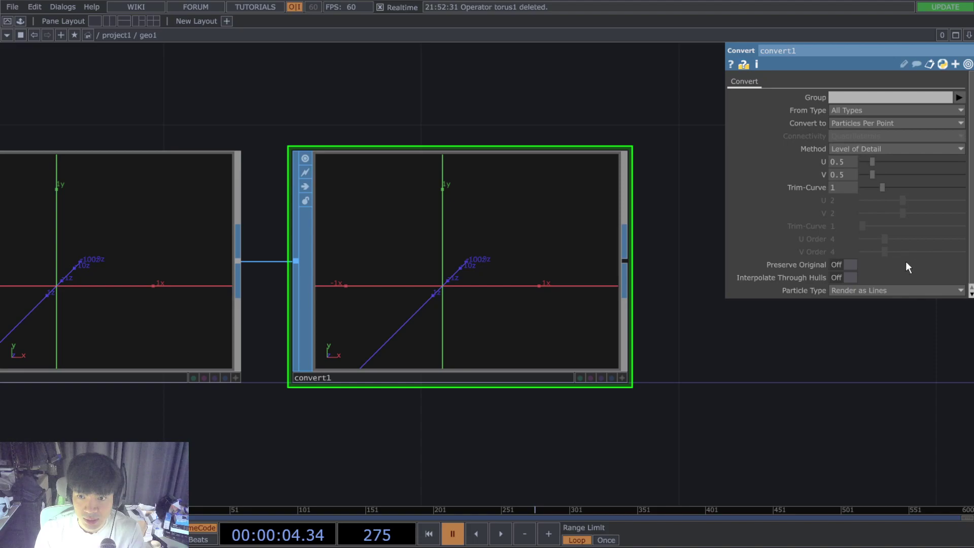
click(871, 292)
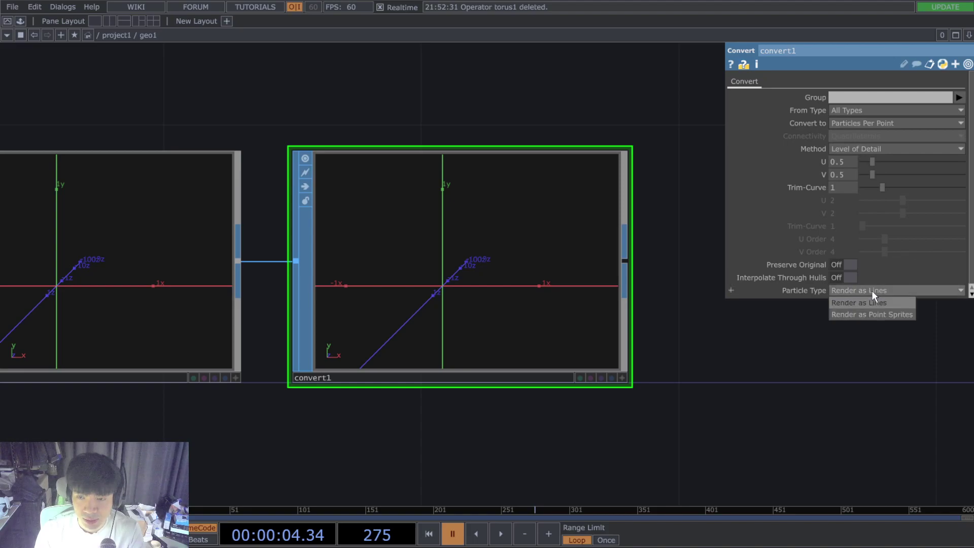
click(894, 314)
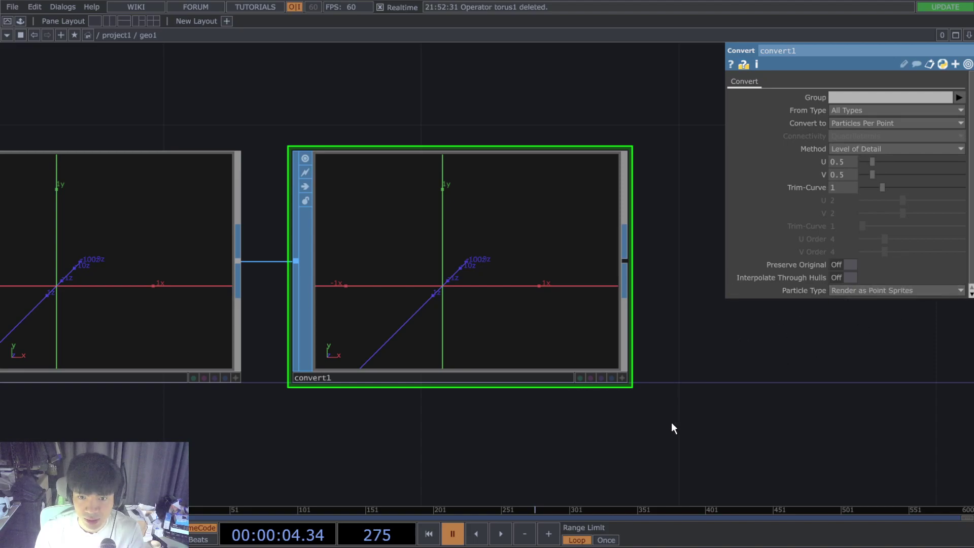
scroll(604, 383, up, 2)
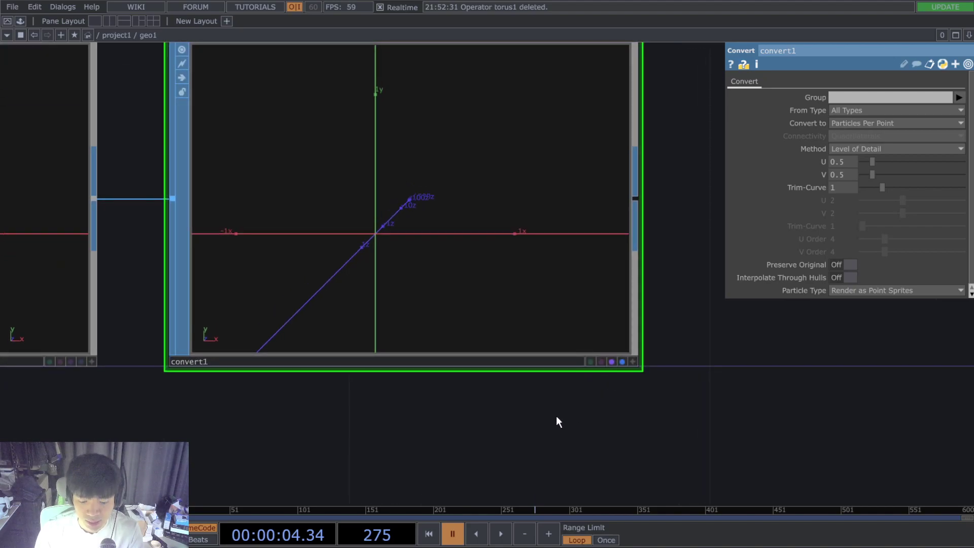
Step: Return to the project1 network, place a Point Sprite MAT below geo1 and assign it as geo1's material
key(u)
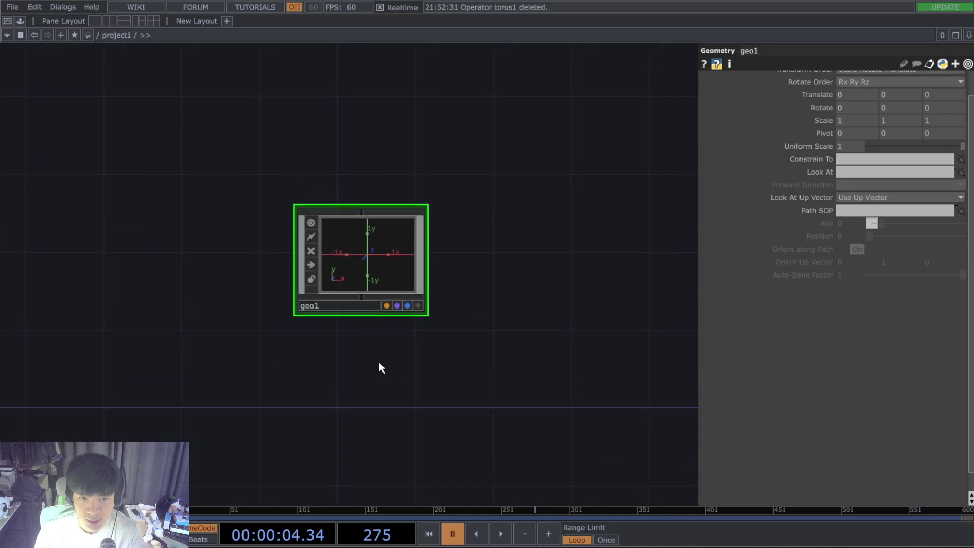
key(Tab)
text(poin)
key(Return)
click(378, 361)
drag(364, 350, 364, 262)
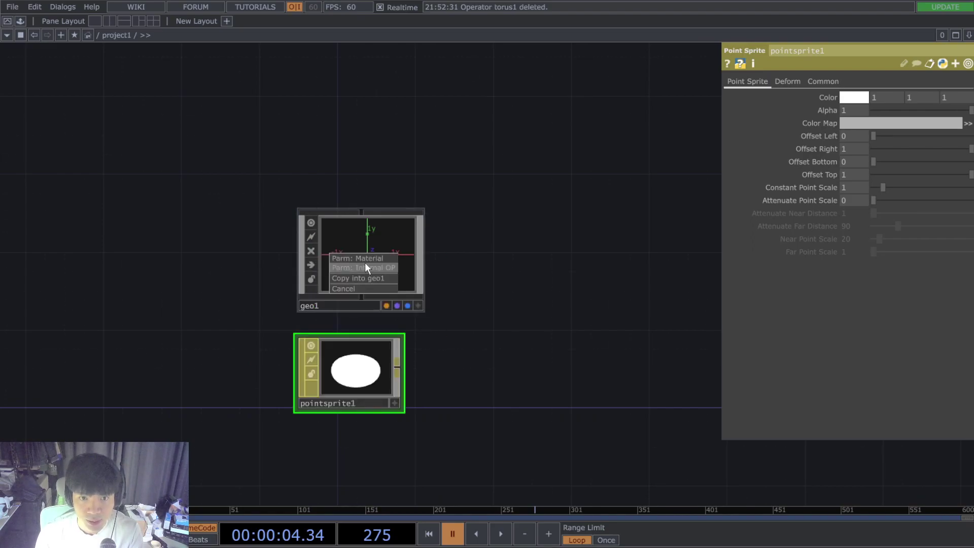
click(366, 259)
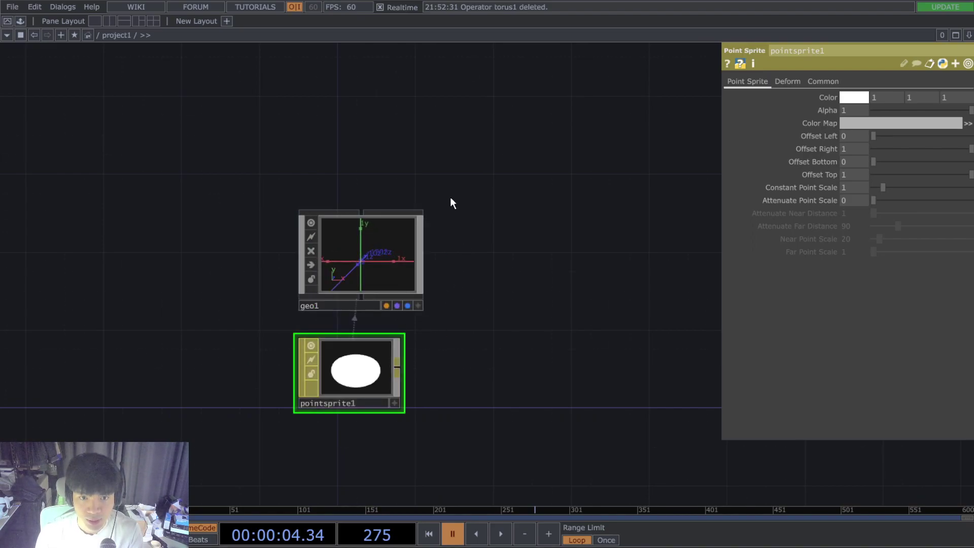
drag(450, 197, 432, 209)
key(Tab)
text(ren)
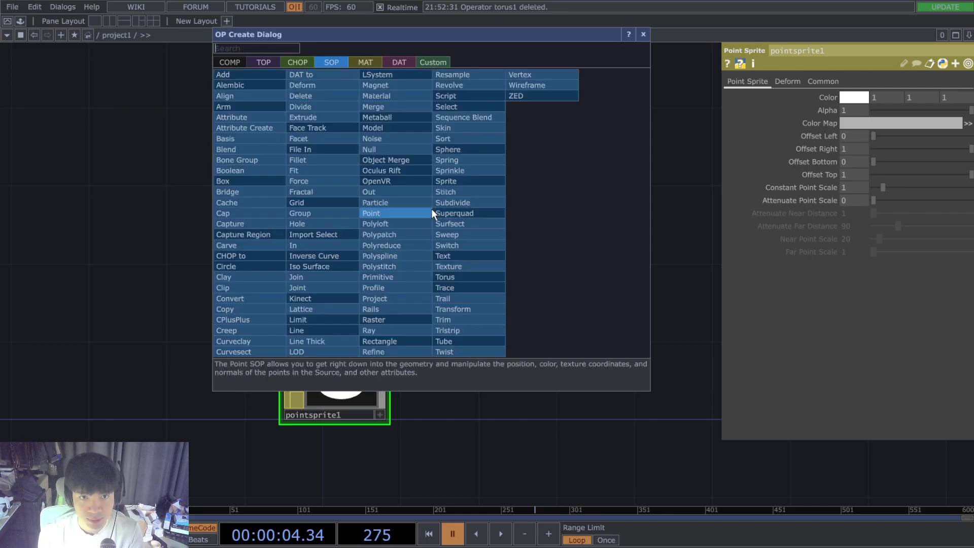
text(d)
key(Return)
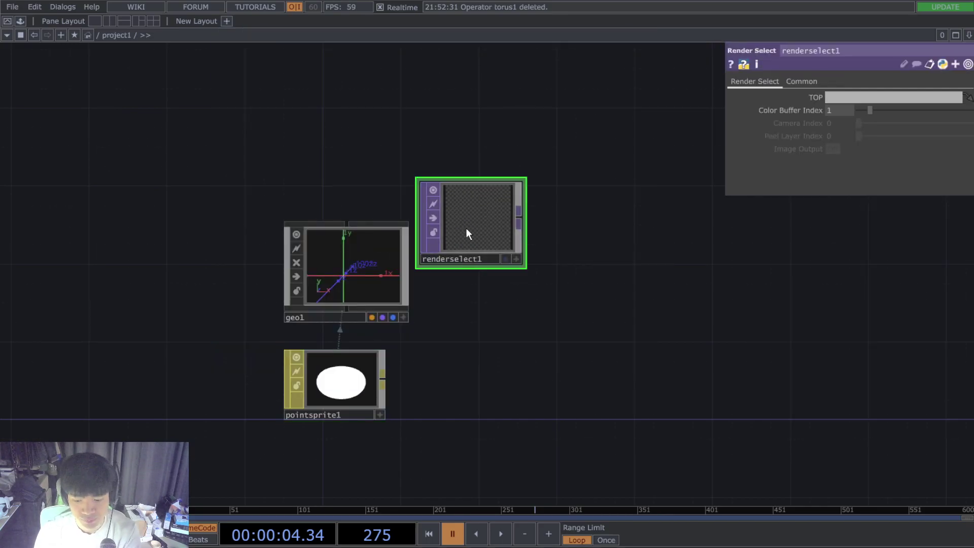
key(Delete)
Step: Place a Render TOP beside geo1
key(Tab)
text(render)
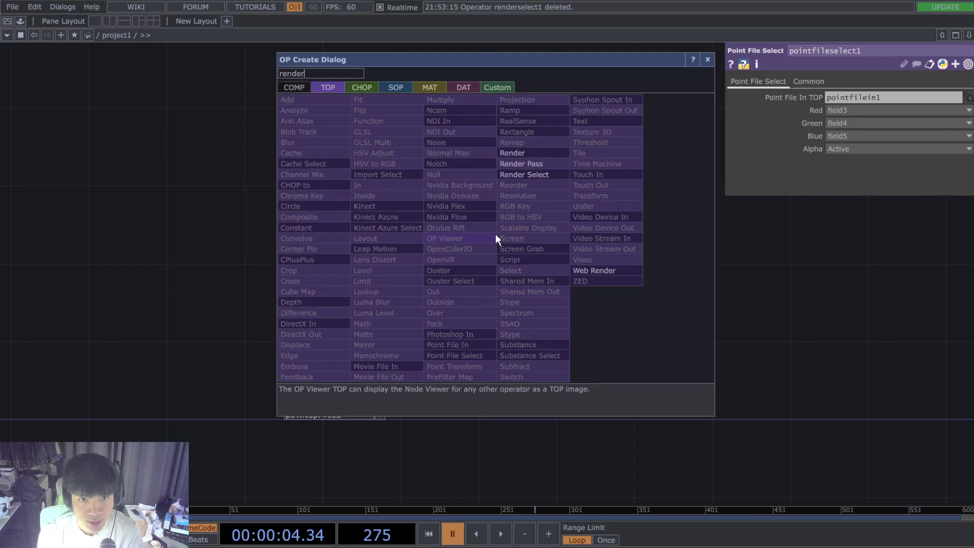
key(Return)
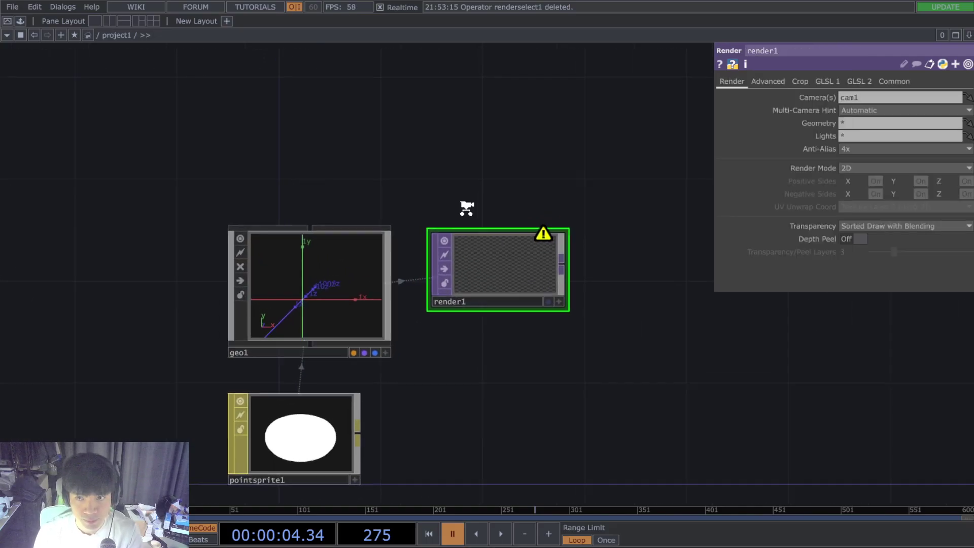
click(467, 209)
Step: Set the resolution of render1 to 1280 by 1280
scroll(466, 208, up, 2)
click(892, 81)
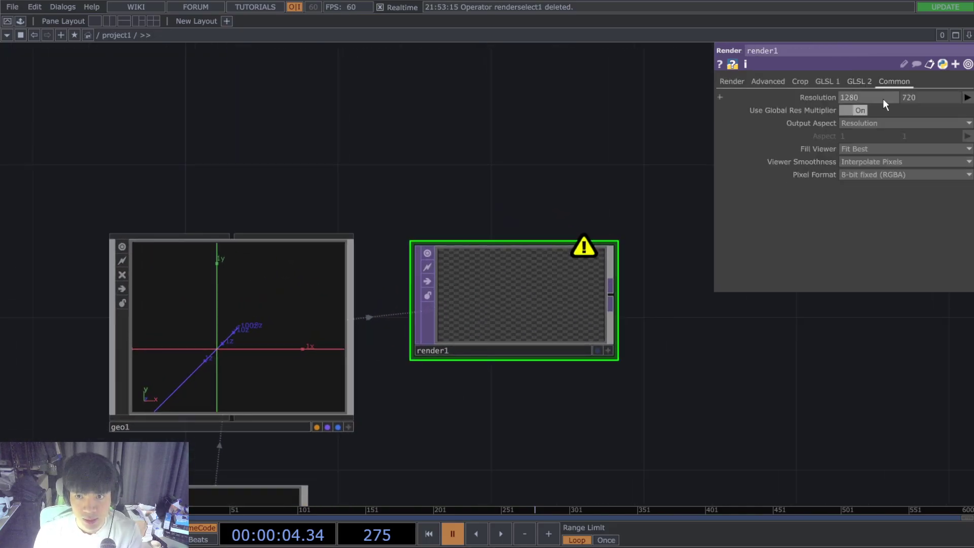
click(922, 97)
text(1280)
key(Return)
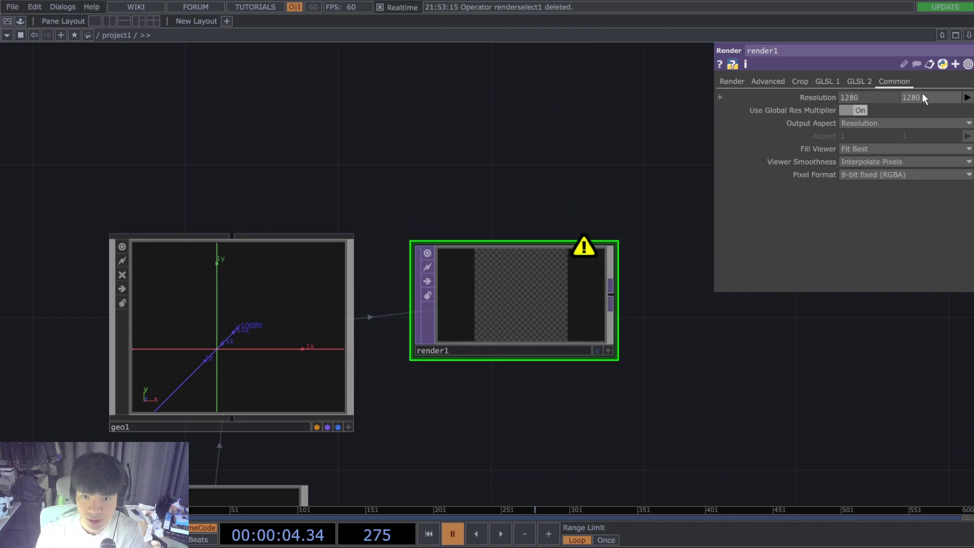
Step: Add the cameraViewport component from the palette's Tools category, place it above render1, and close the palette
drag(577, 198, 570, 273)
drag(605, 433, 597, 405)
drag(488, 215, 488, 228)
drag(487, 306, 487, 383)
click(21, 21)
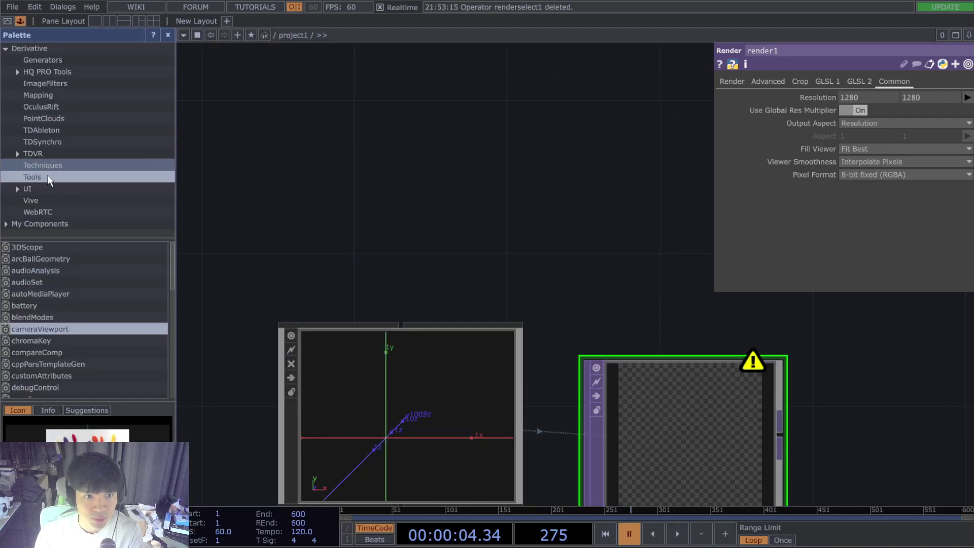
drag(24, 331, 465, 259)
scroll(477, 327, down, 3)
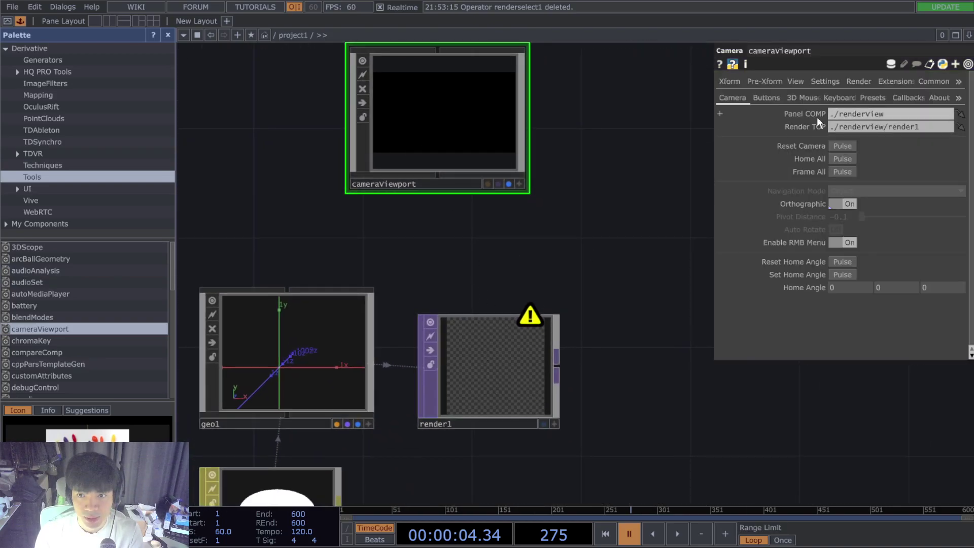
drag(402, 126, 445, 168)
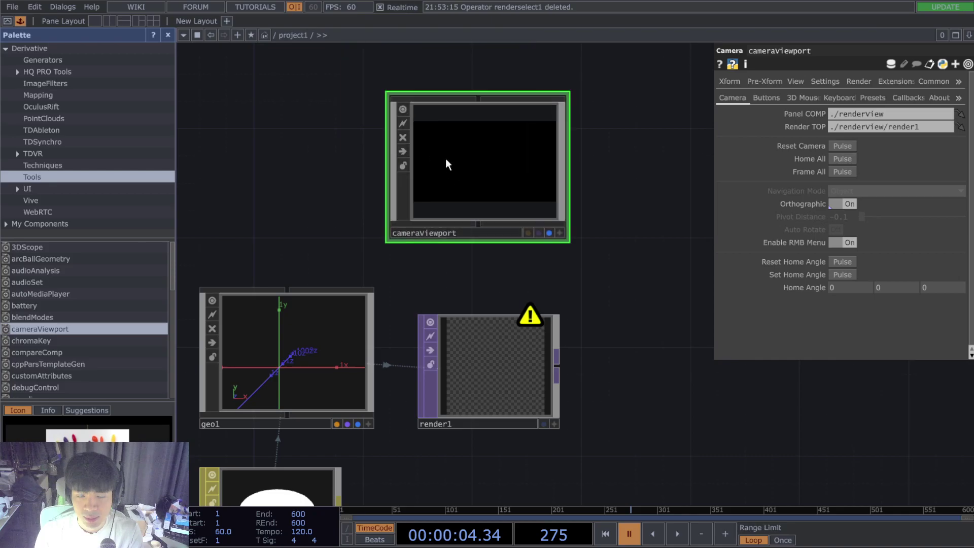
click(166, 36)
Step: Assign render1 as cameraViewport's Render TOP and cameraViewport as render1's camera, keeping the two nodes close together
drag(328, 382, 887, 127)
click(342, 391)
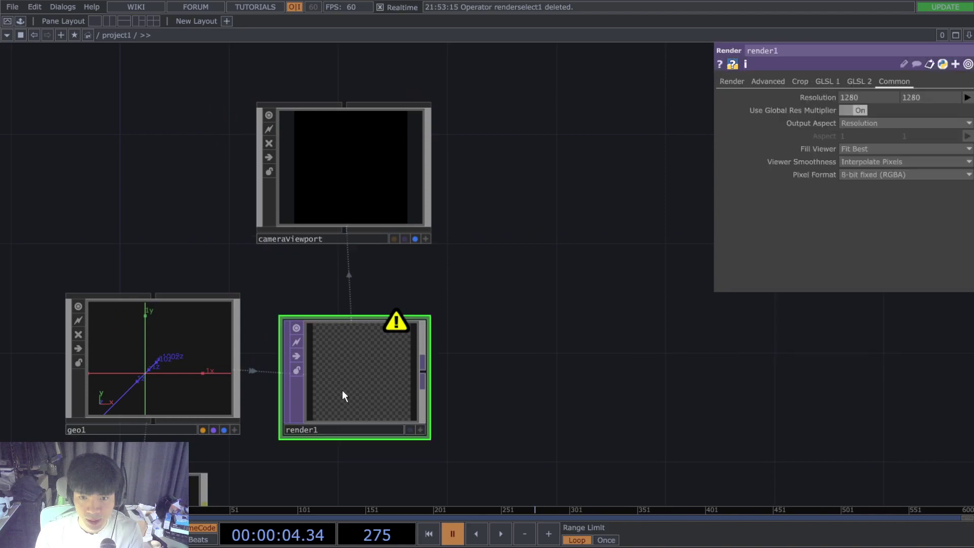
click(730, 82)
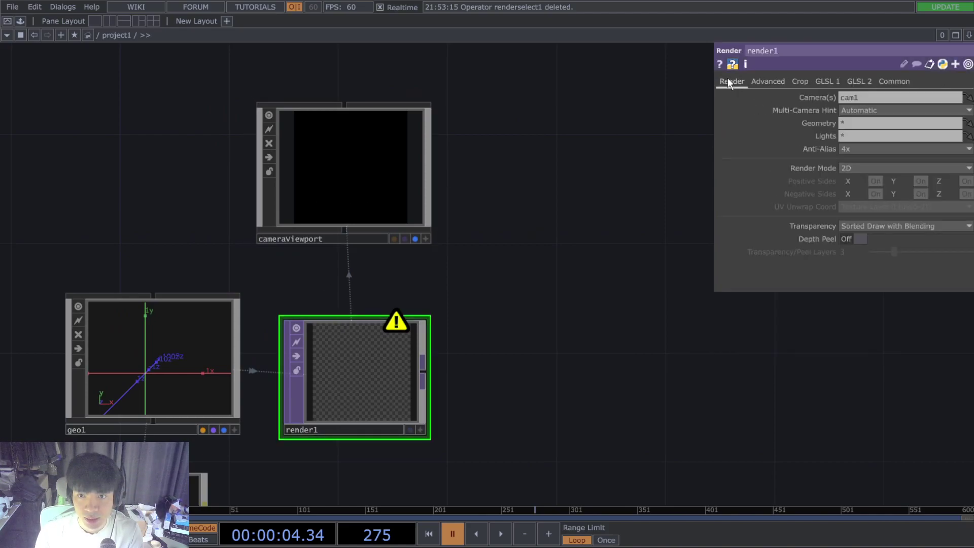
drag(309, 175, 898, 99)
drag(348, 198, 355, 223)
Step: Set cameraViewport's Panel COMP to the parent path ".." and turn off Orthographic
click(396, 212)
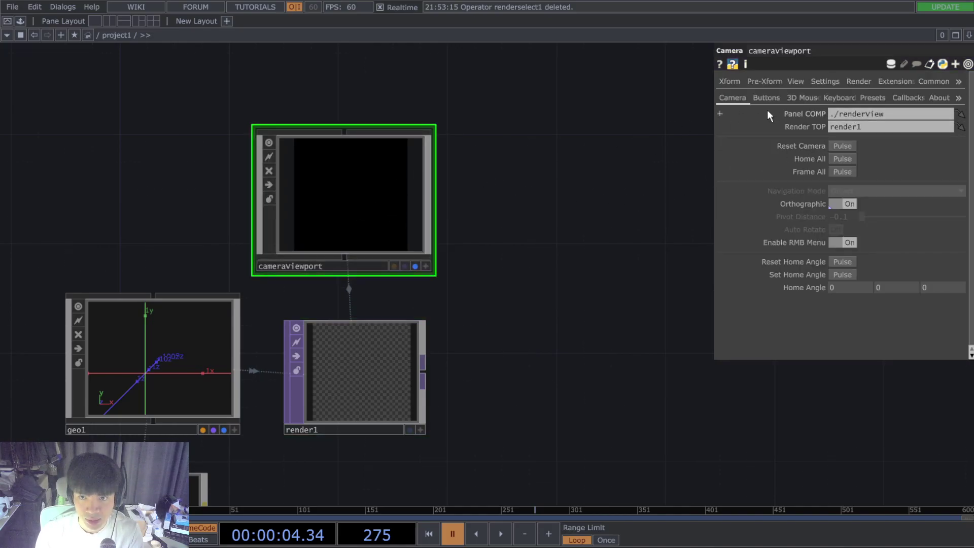
click(951, 114)
text(..)
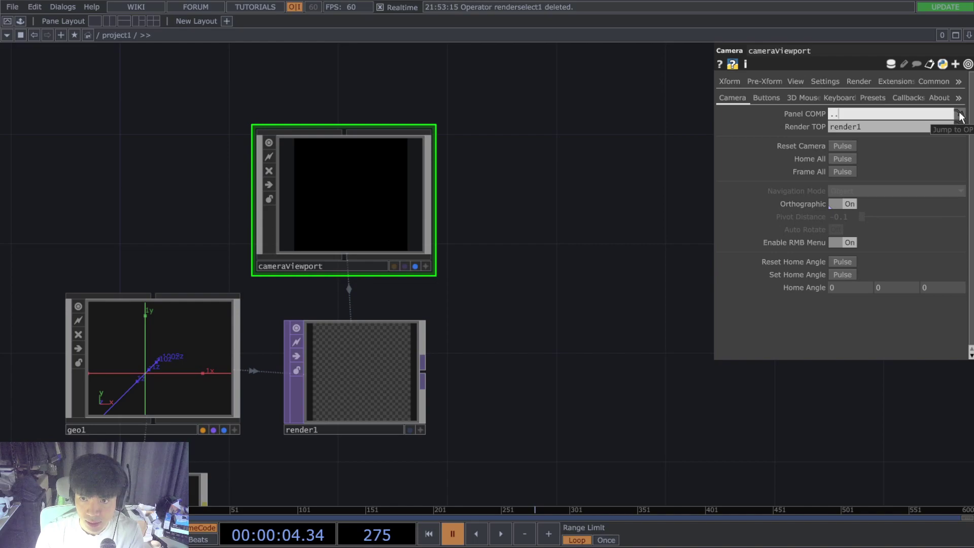
key(Return)
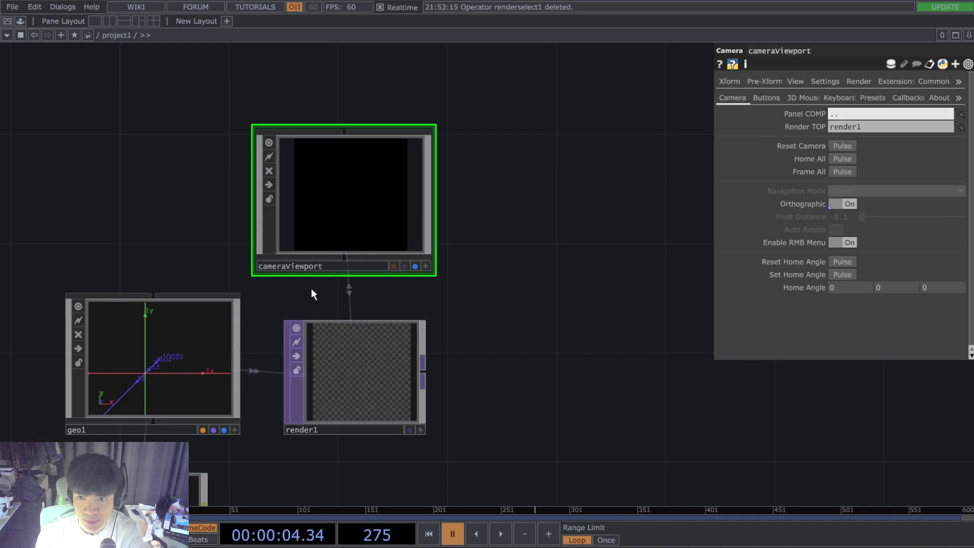
click(838, 202)
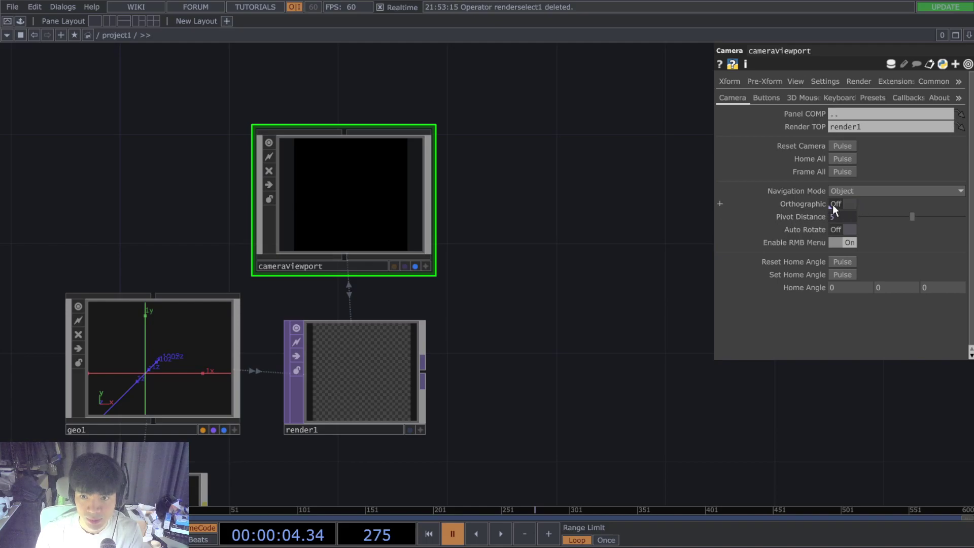
Step: Append an Out TOP to the output of render1 and place it well beyond the render node
scroll(452, 469, up, 4)
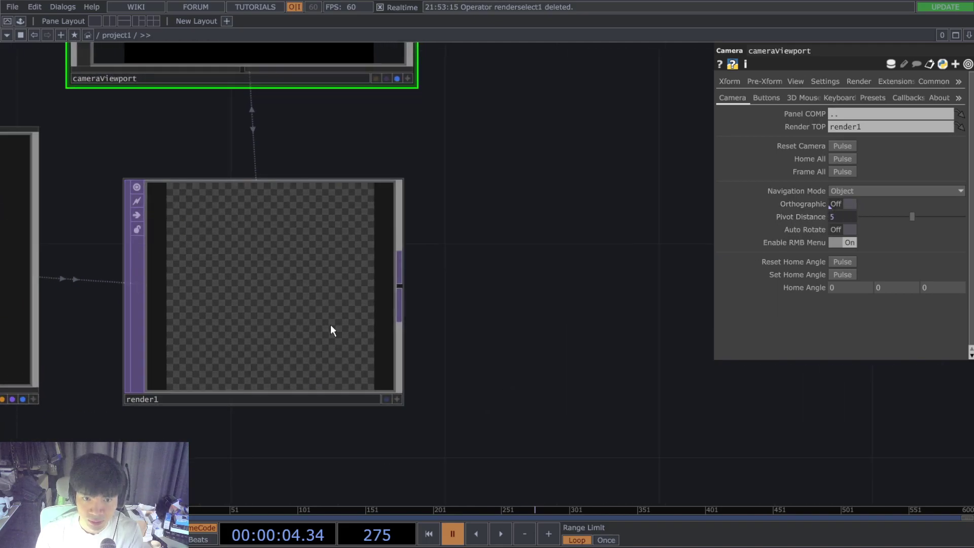
click(367, 294)
right_click(401, 291)
text(out)
key(Return)
click(724, 238)
drag(554, 404, 431, 405)
scroll(431, 405, down, 2)
drag(531, 322, 649, 340)
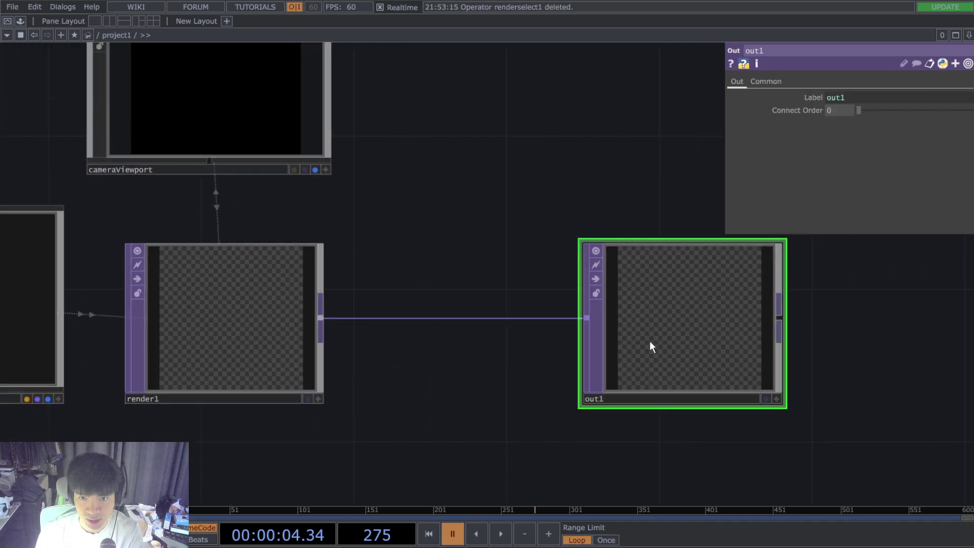
drag(520, 391, 491, 391)
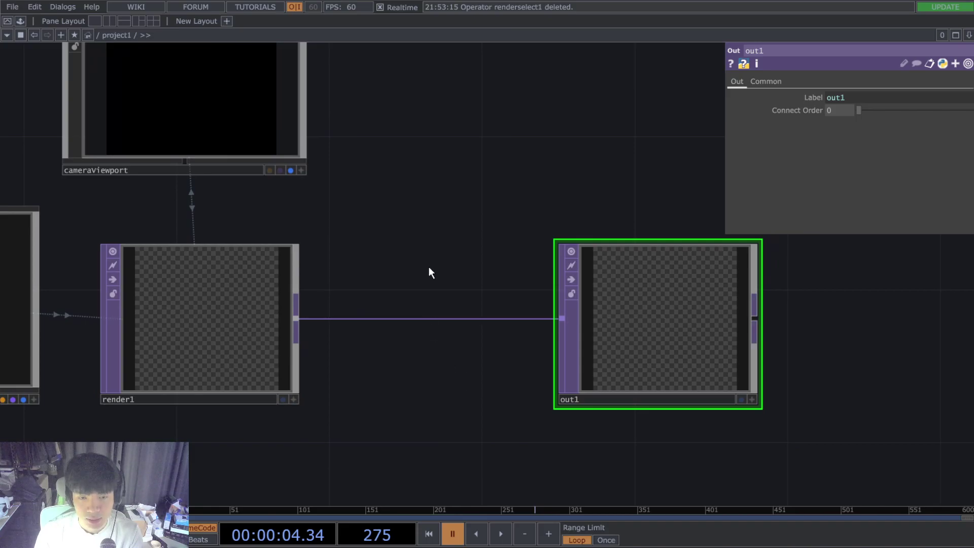
Step: Turn on the Middle and Right Mouse UV Buttons for the project1 container, and return inside its network
key(u)
scroll(148, 217, down, 3)
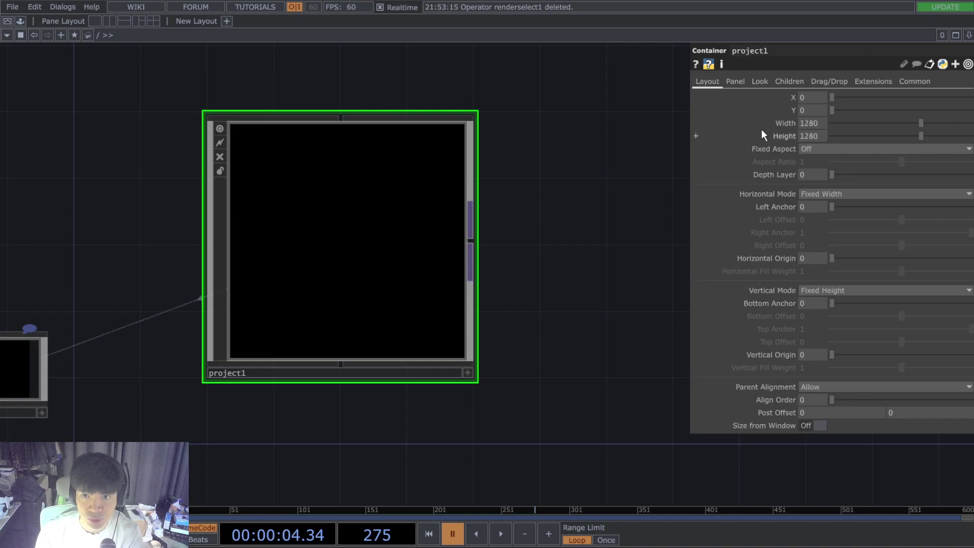
click(735, 82)
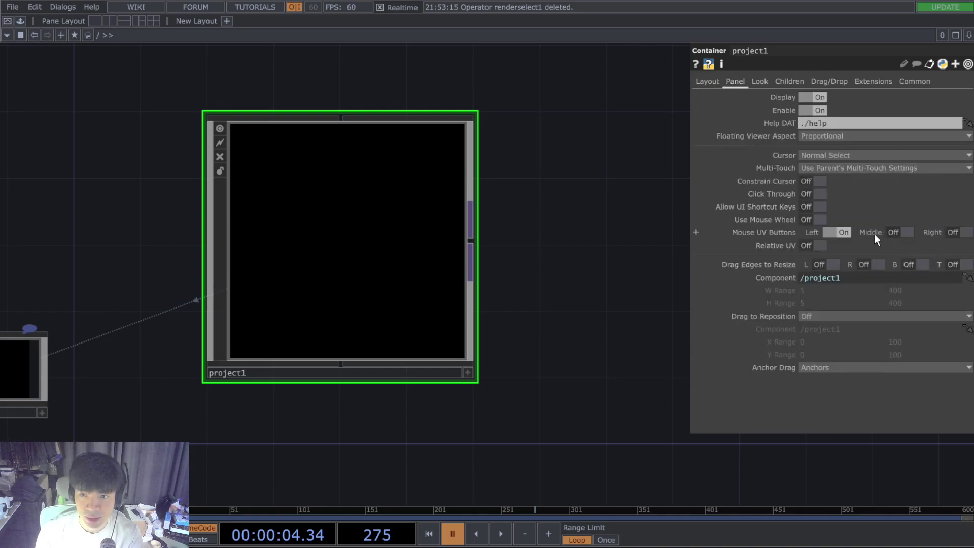
click(896, 233)
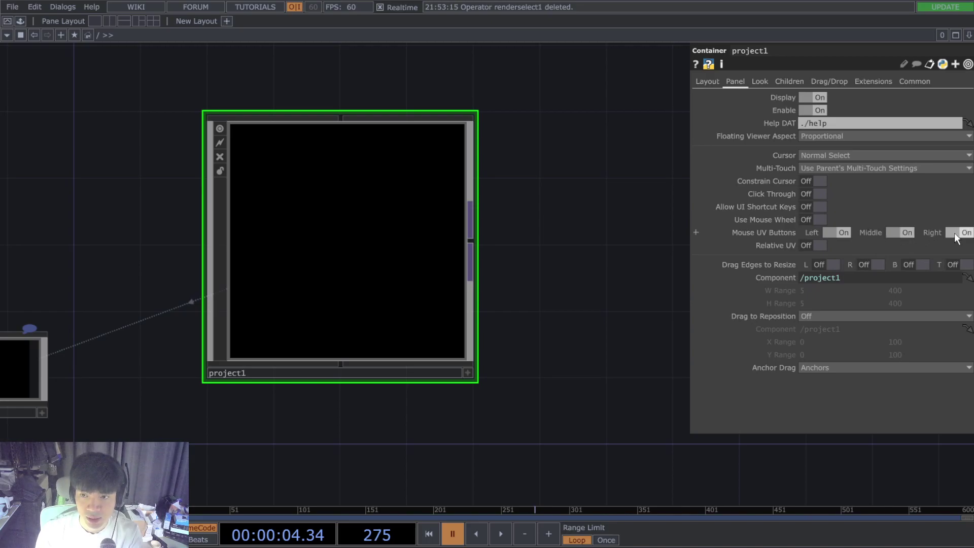
double_click(359, 229)
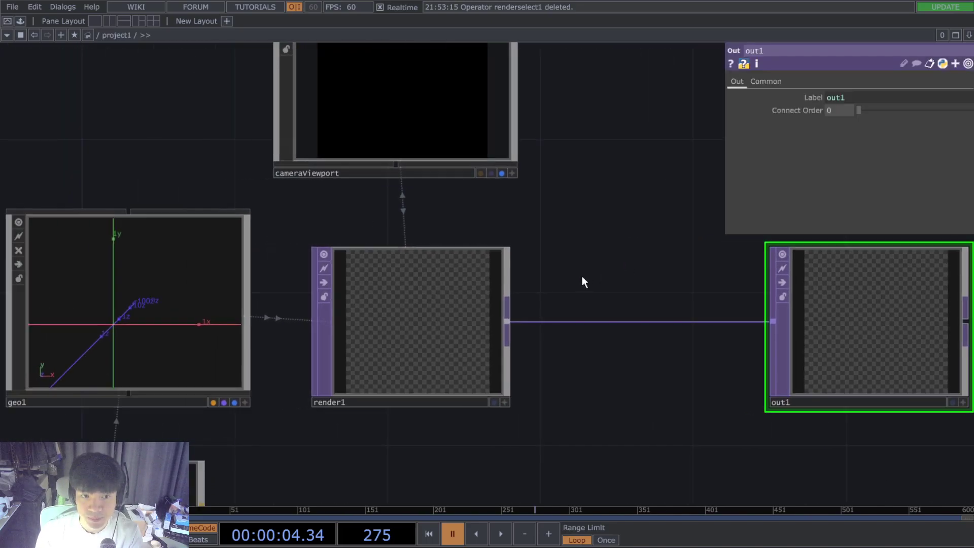
Step: Turn on Instancing for geo1 and assign the pos node as its Translate OP
scroll(350, 357, left, 5)
click(526, 276)
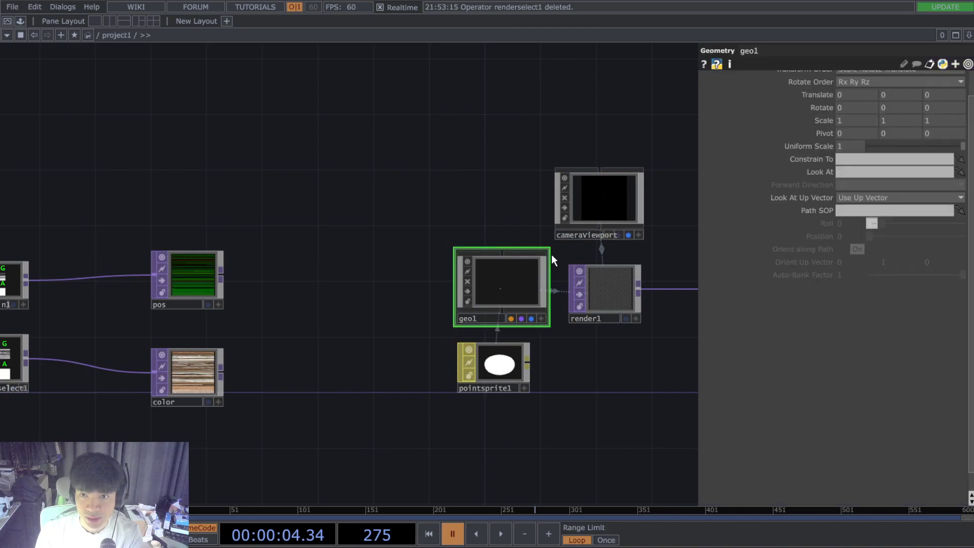
scroll(766, 210, up, 2)
click(777, 82)
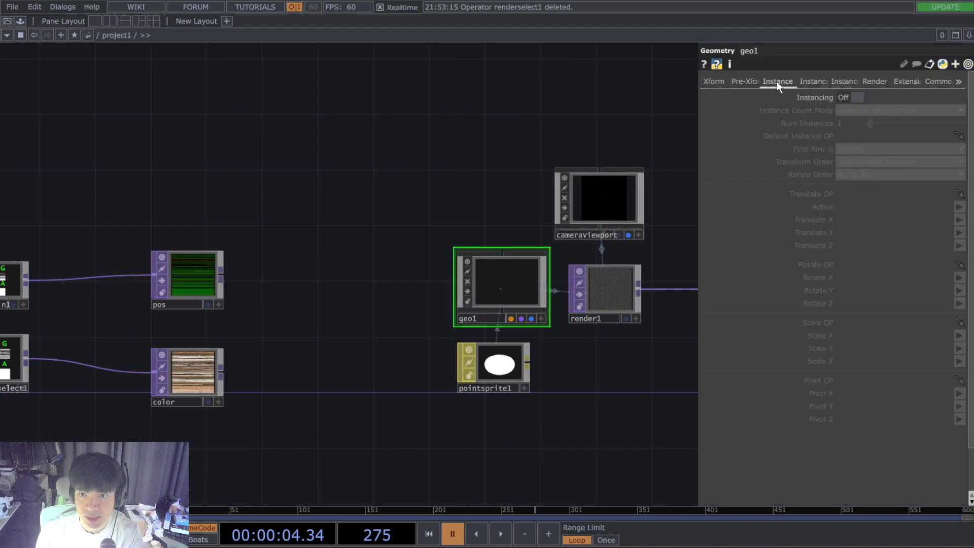
click(850, 99)
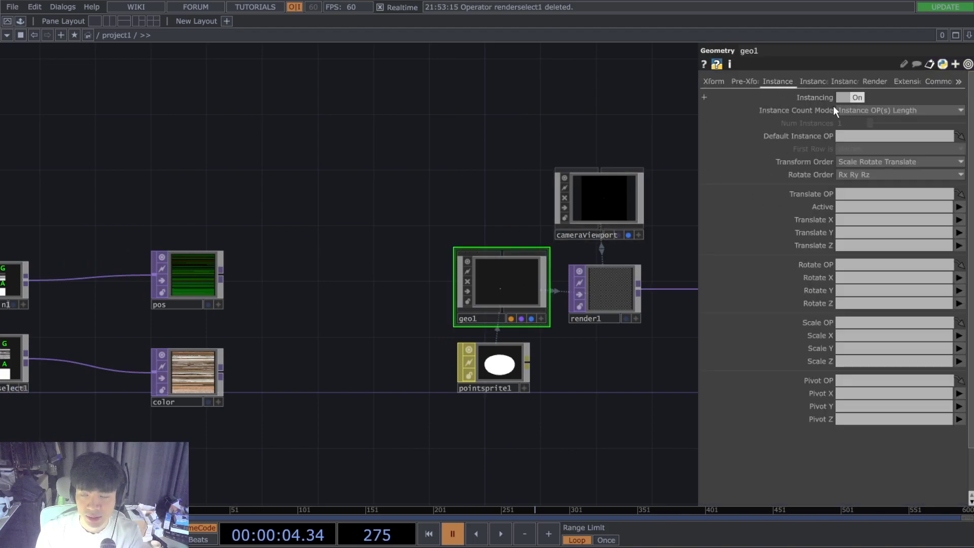
drag(189, 290, 892, 195)
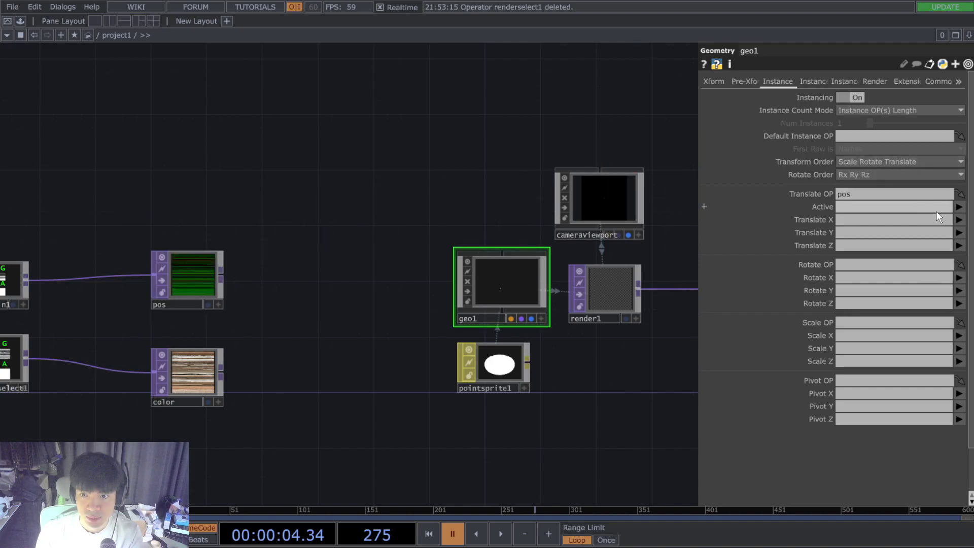
Step: Map geo1's instance Translate X, Y and Z to the r, g and b channels of pos
click(958, 219)
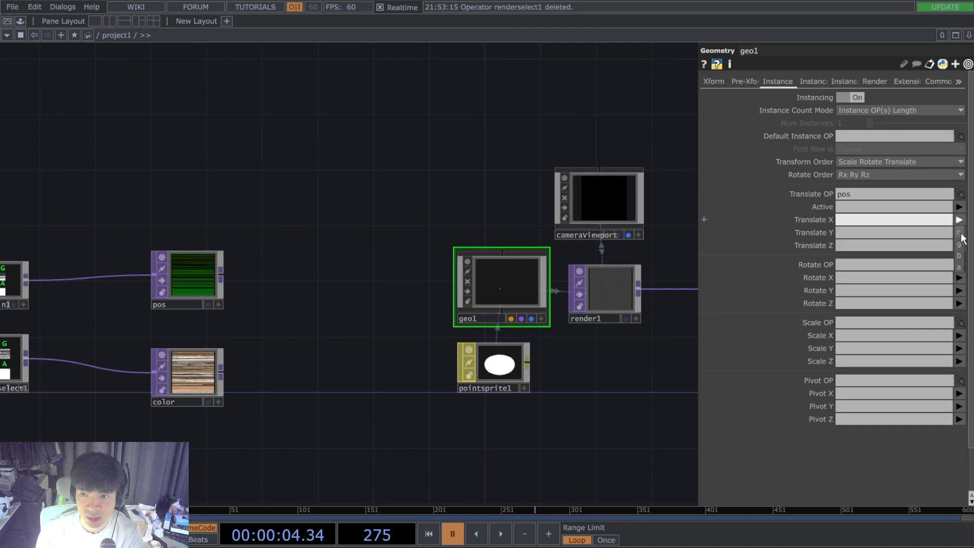
click(959, 232)
click(959, 232)
click(959, 258)
click(958, 245)
click(959, 282)
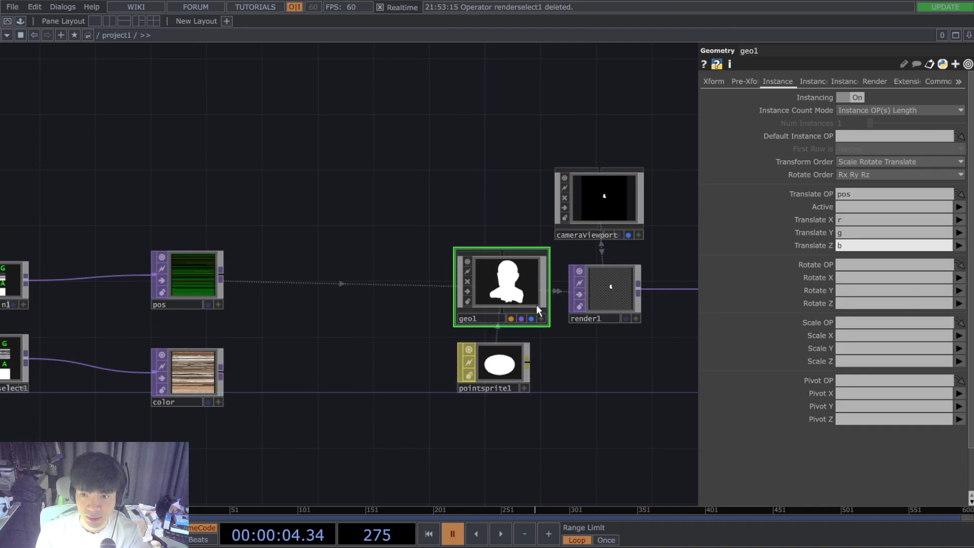
Step: Assign the color node as geo1's instance Color OP and map R, G and B to its r, g and b channels
click(812, 82)
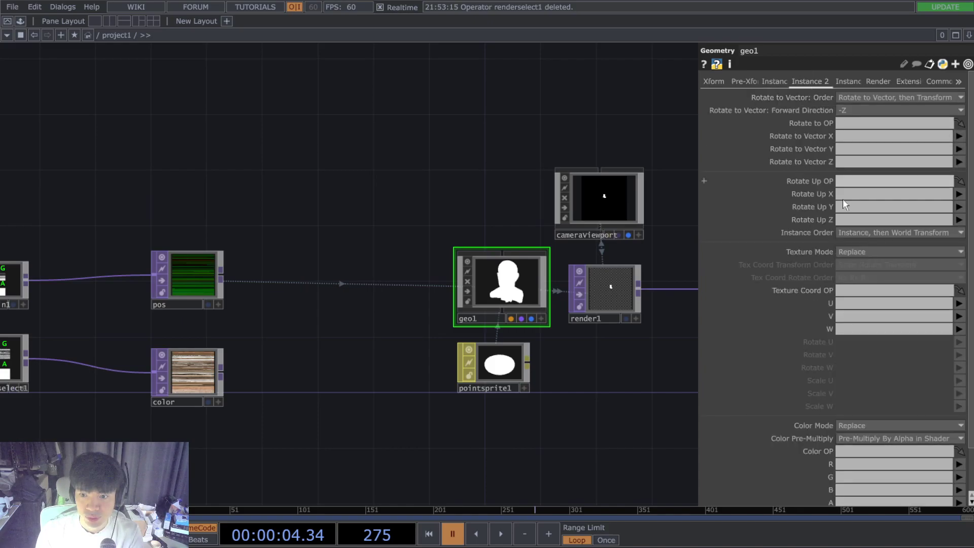
scroll(837, 244, down, 2)
drag(185, 380, 851, 405)
click(959, 415)
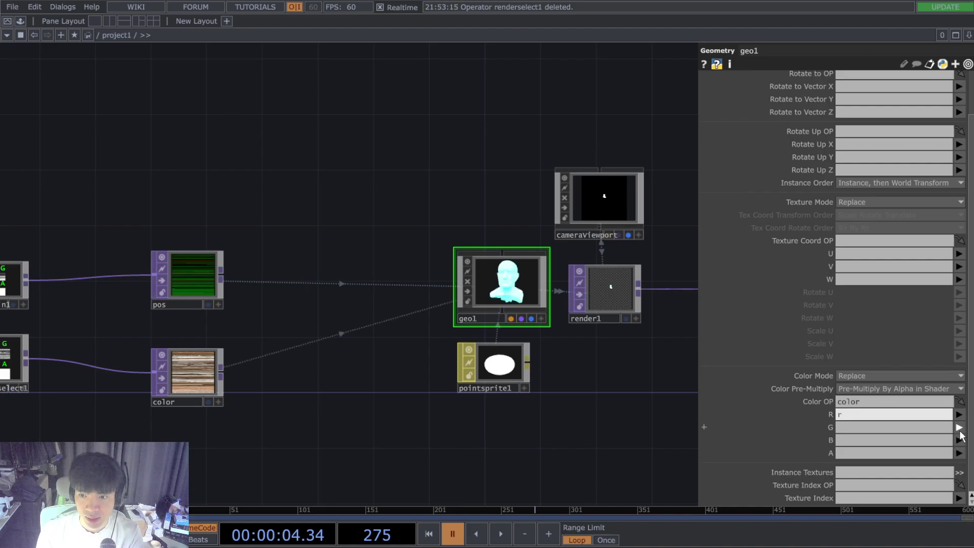
click(960, 429)
click(959, 427)
click(959, 451)
click(959, 440)
click(959, 475)
Step: Hide the parameters and split the workspace into two side-by-side panes, with the second showing project1's panel output
scroll(507, 342, up, 5)
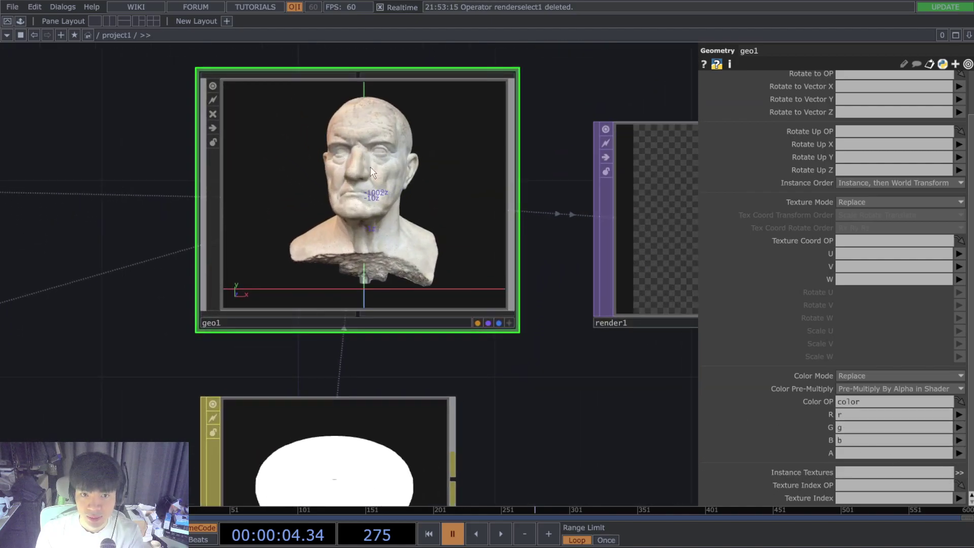
drag(529, 382, 304, 391)
drag(384, 400, 142, 421)
scroll(326, 365, down, 4)
scroll(326, 364, down, 3)
drag(614, 145, 593, 144)
key(p)
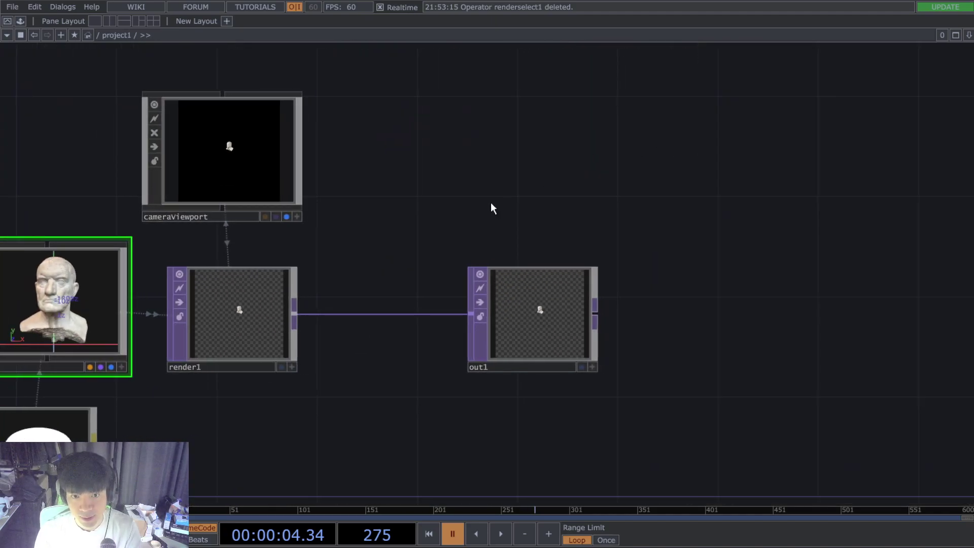
drag(286, 126, 394, 140)
click(105, 21)
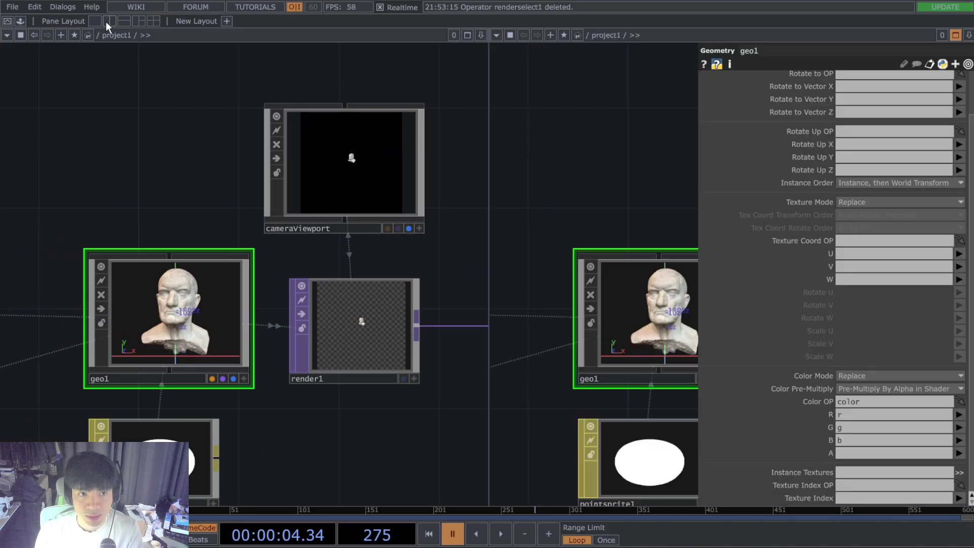
click(496, 35)
click(510, 59)
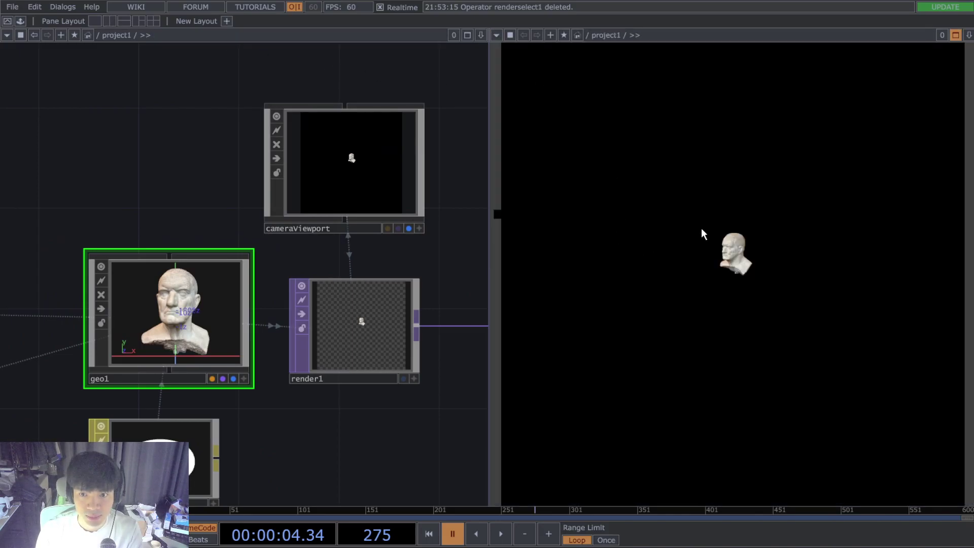
Step: Orbit and zoom the camera in the panel view for a close-up side view of the point-cloud head
drag(720, 237, 665, 311)
middle_drag(721, 237, 943, 243)
drag(750, 299, 698, 275)
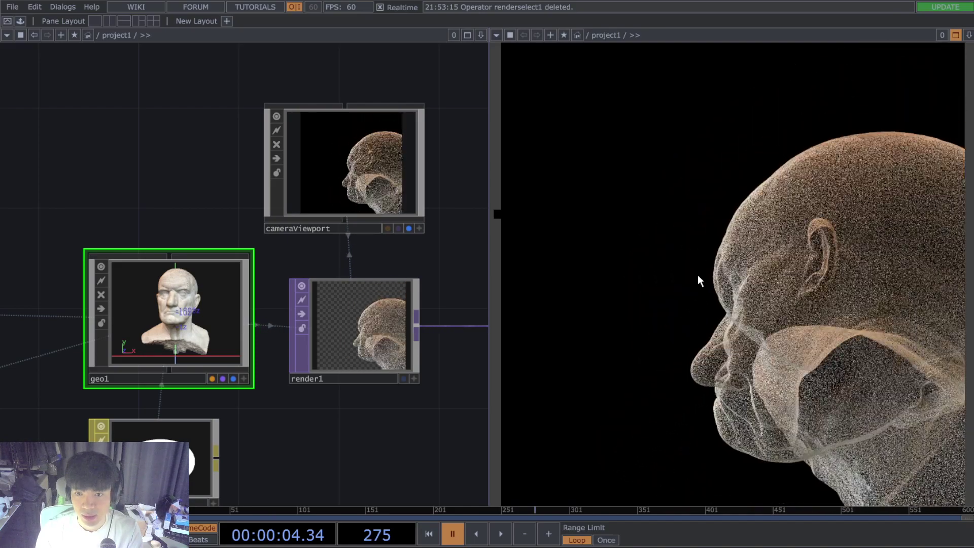